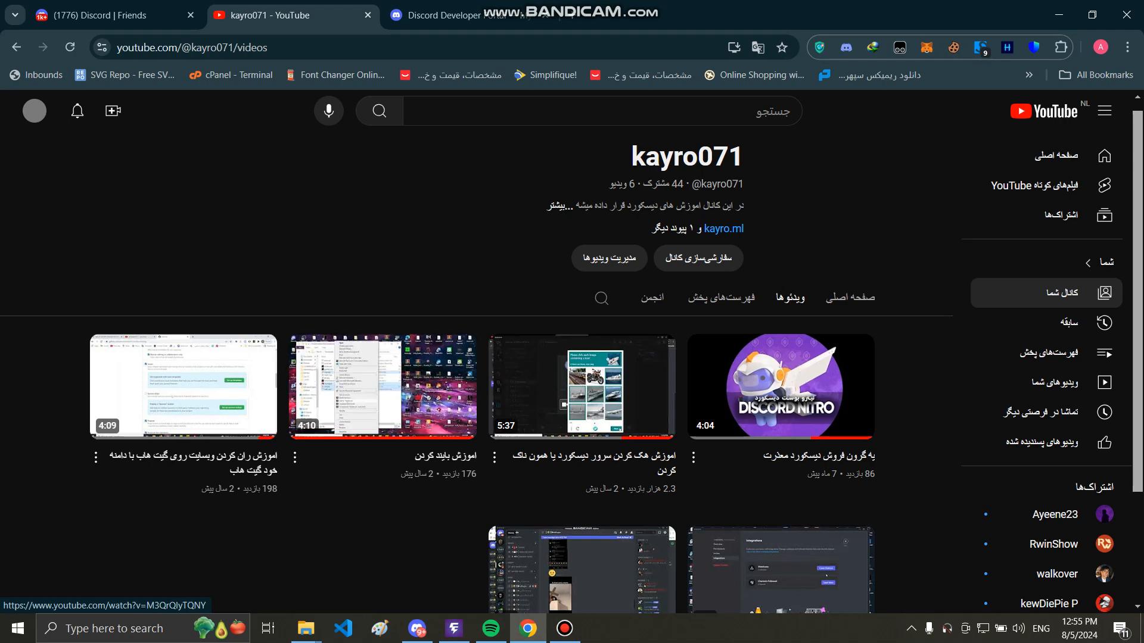
# Switch to the Discord Developer Portal, view the existing applications, and open the Teams page
pyautogui.click(444, 15)
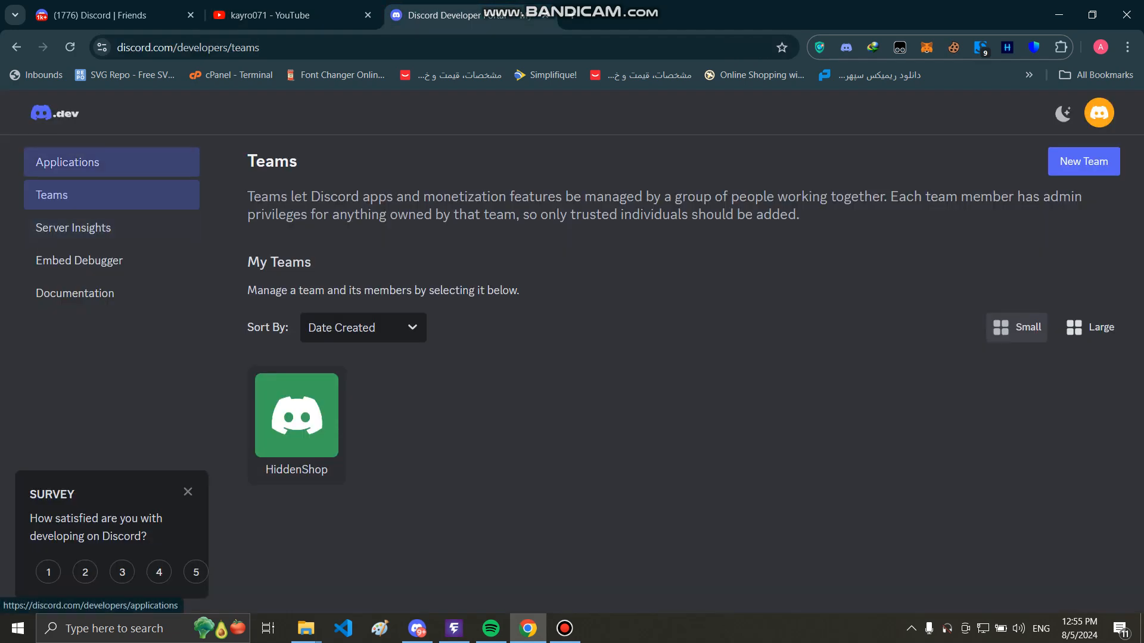
pyautogui.click(67, 162)
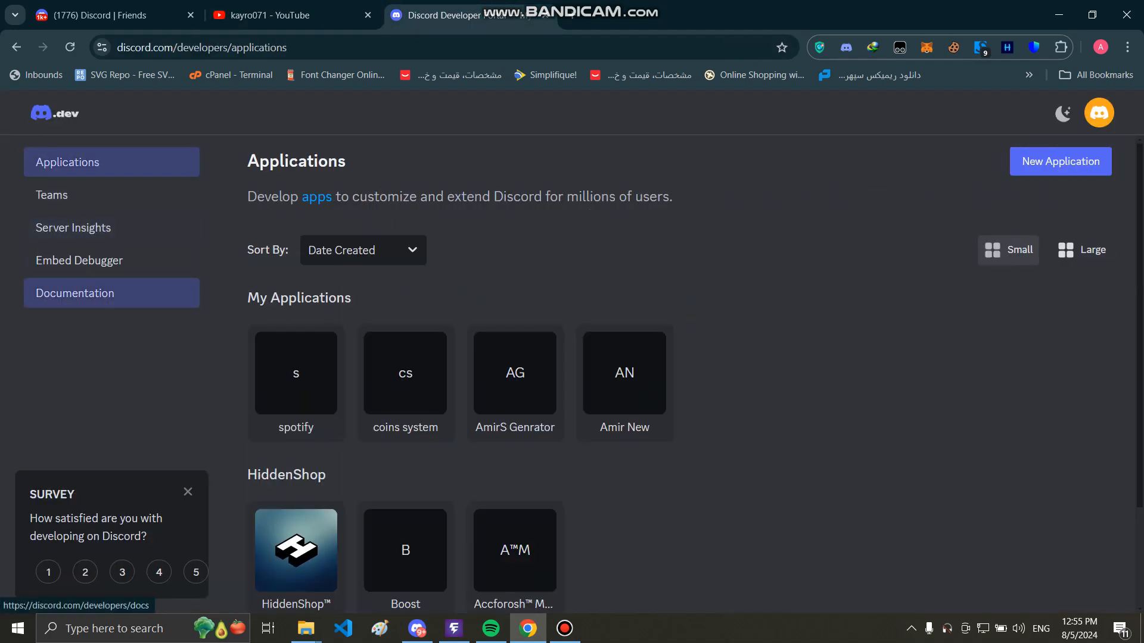
pyautogui.scroll(-2, 89, 274)
pyautogui.click(52, 195)
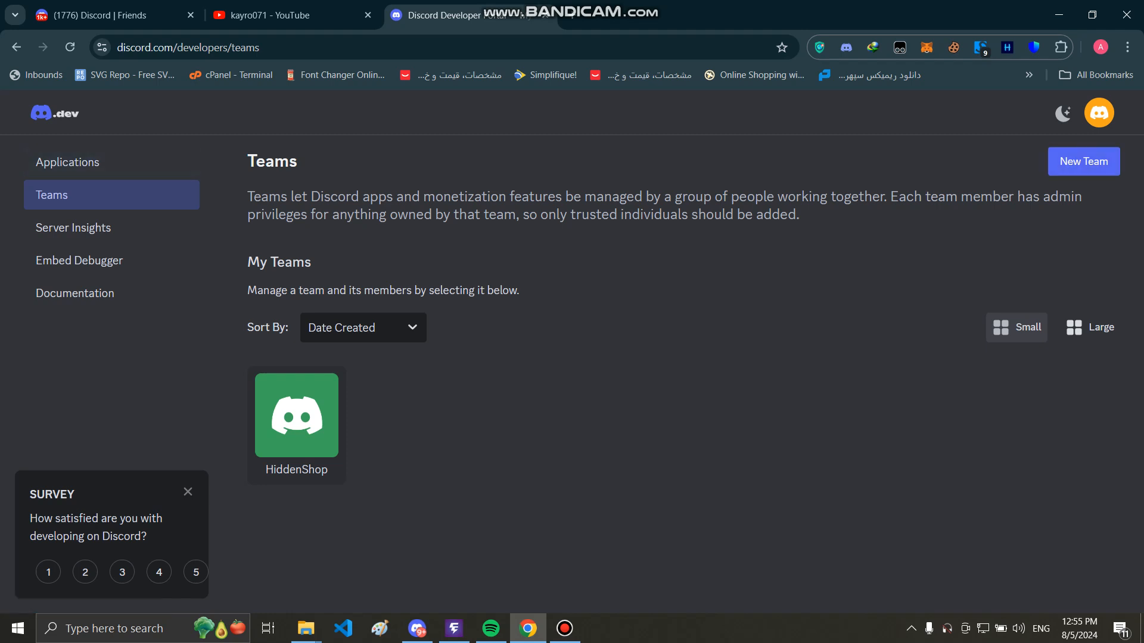
pyautogui.click(1083, 161)
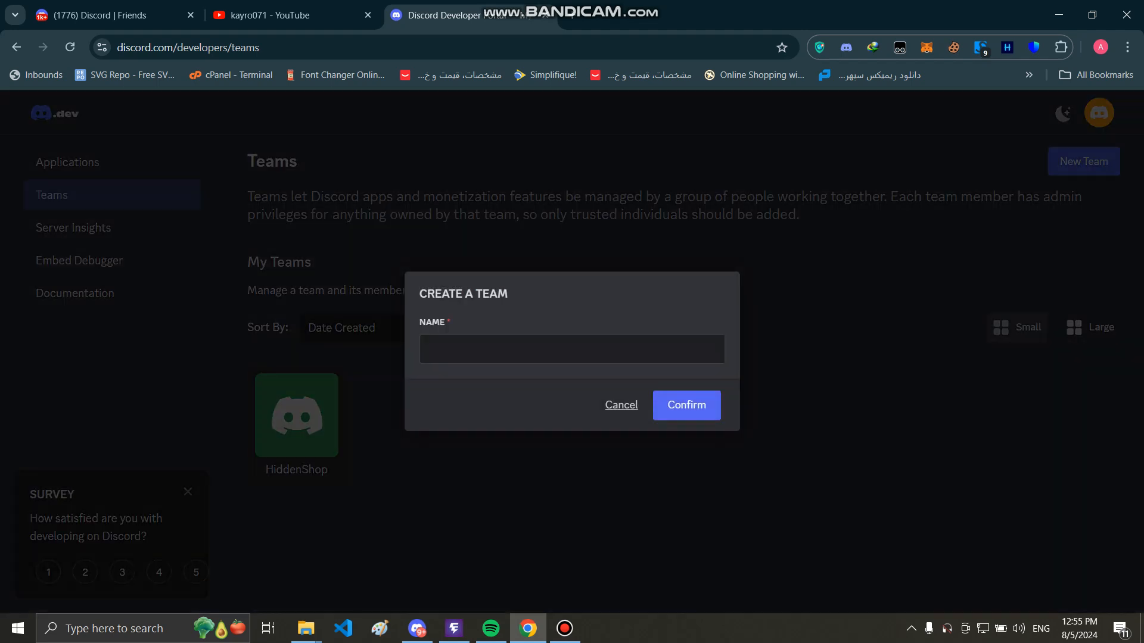
pyautogui.click(621, 405)
pyautogui.moveTo(219, 47); pyautogui.dragTo(110, 47)
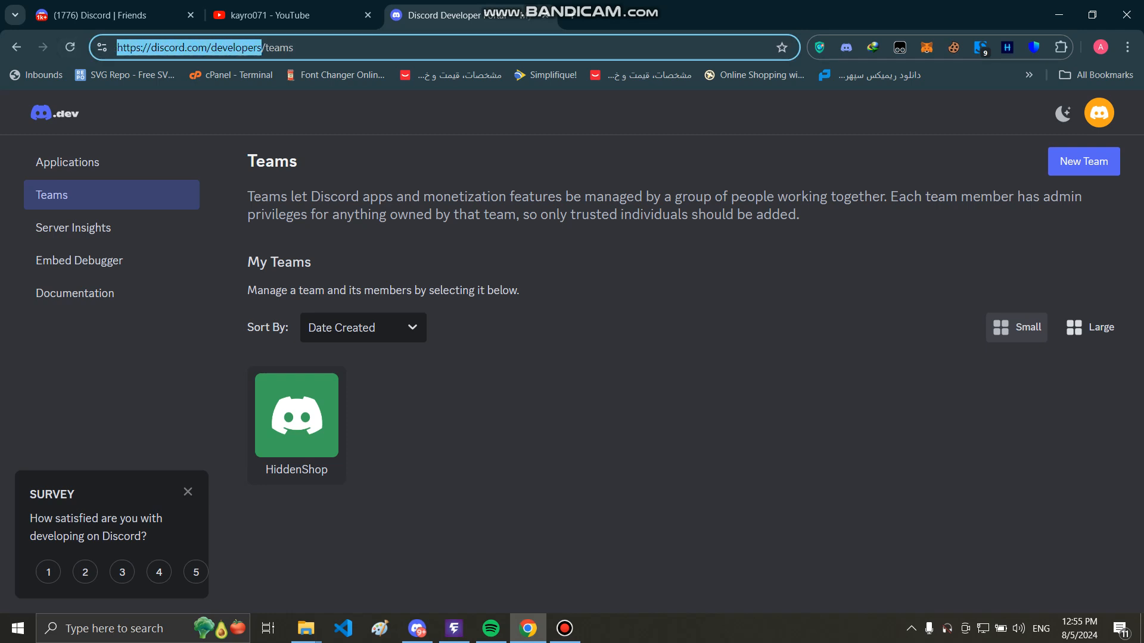
pyautogui.click(668, 274)
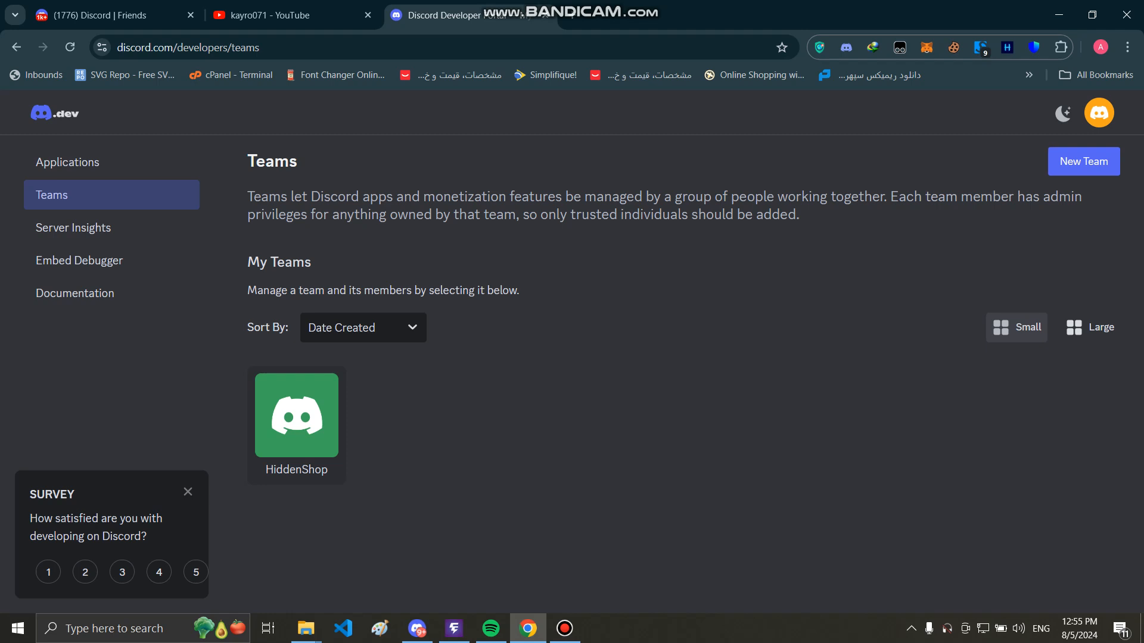
# Create a new team named Video and look over its team member section
pyautogui.click(1083, 161)
pyautogui.click(572, 349)
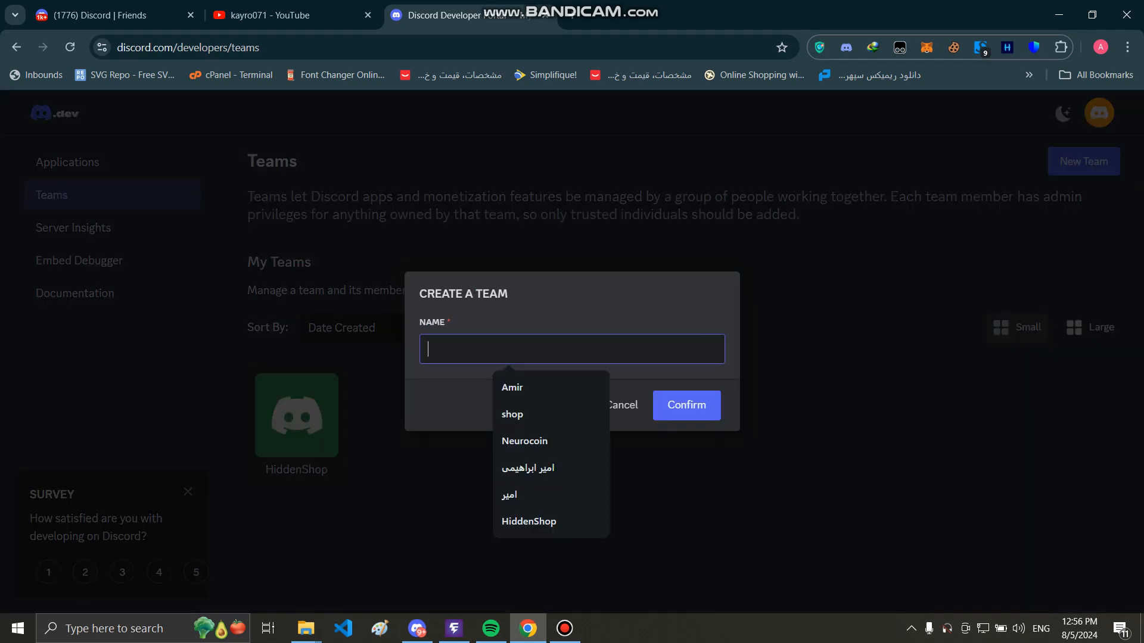
pyautogui.write('Video')
pyautogui.click(687, 405)
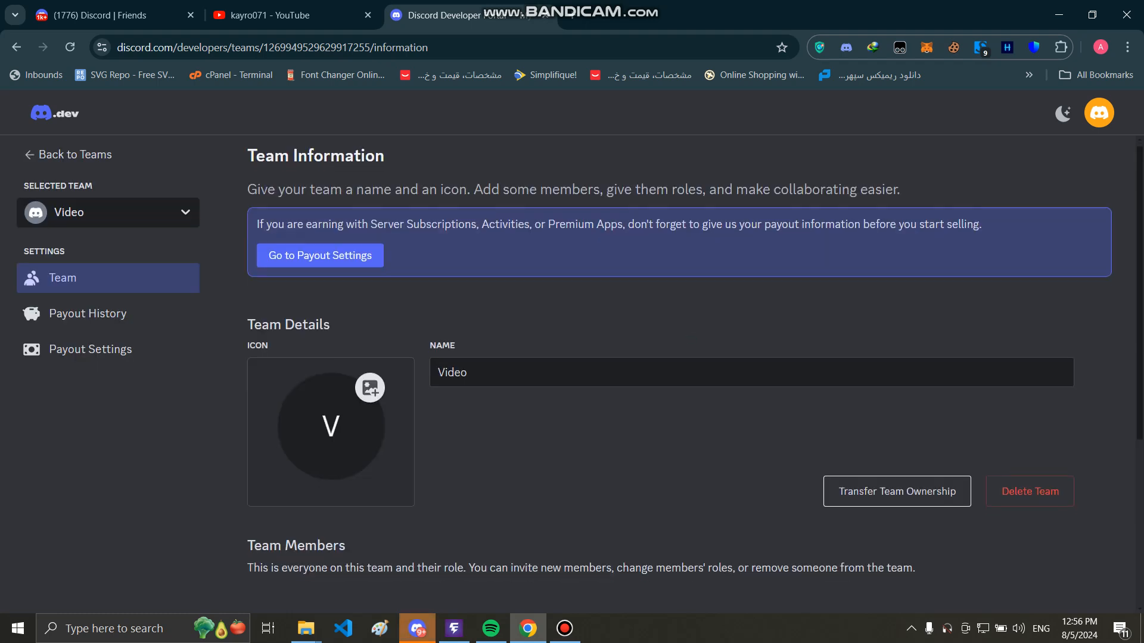
pyautogui.scroll(-4, 680, 382)
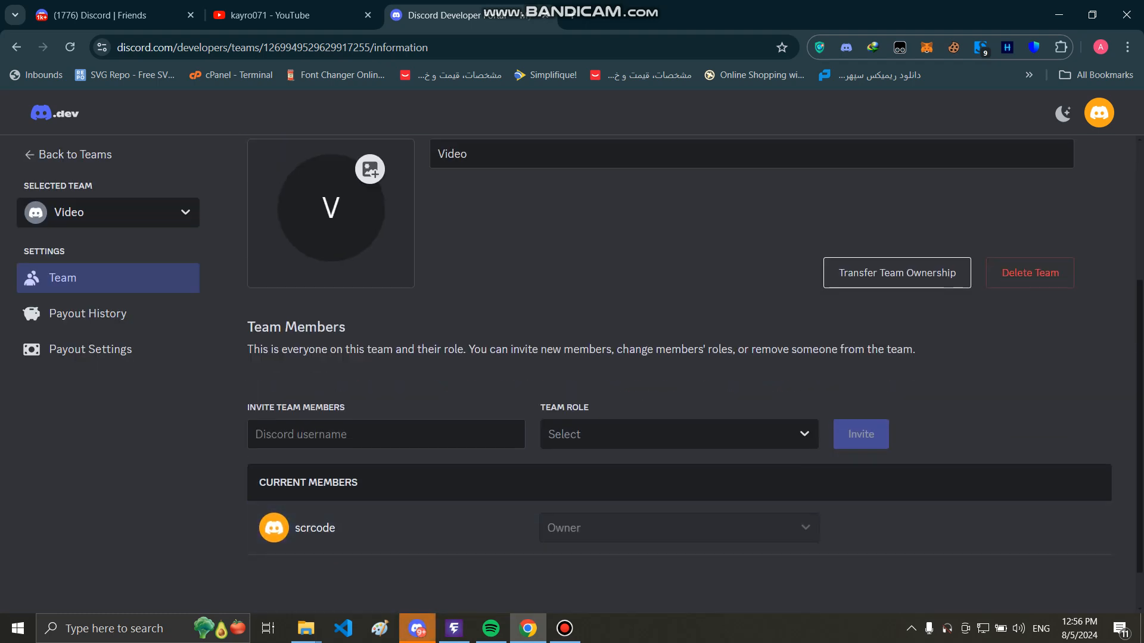
pyautogui.scroll(-1, 679, 381)
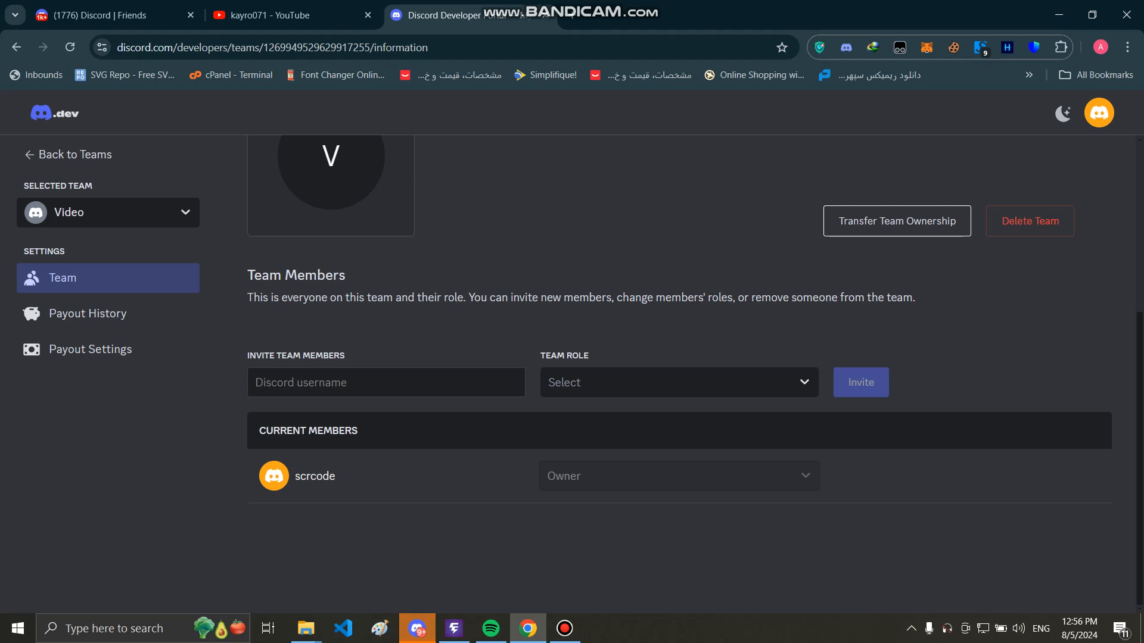
# Create a new application named AmirBot Video under the Video team, agreeing to the developer terms and policy
pyautogui.click(67, 155)
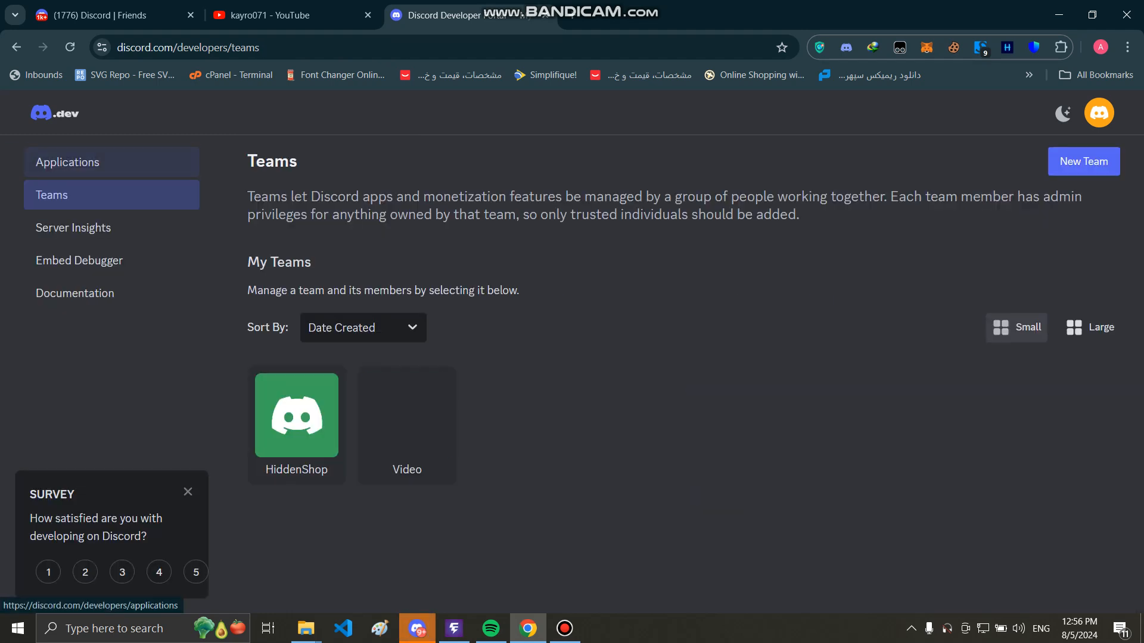
pyautogui.click(66, 162)
pyautogui.click(1060, 162)
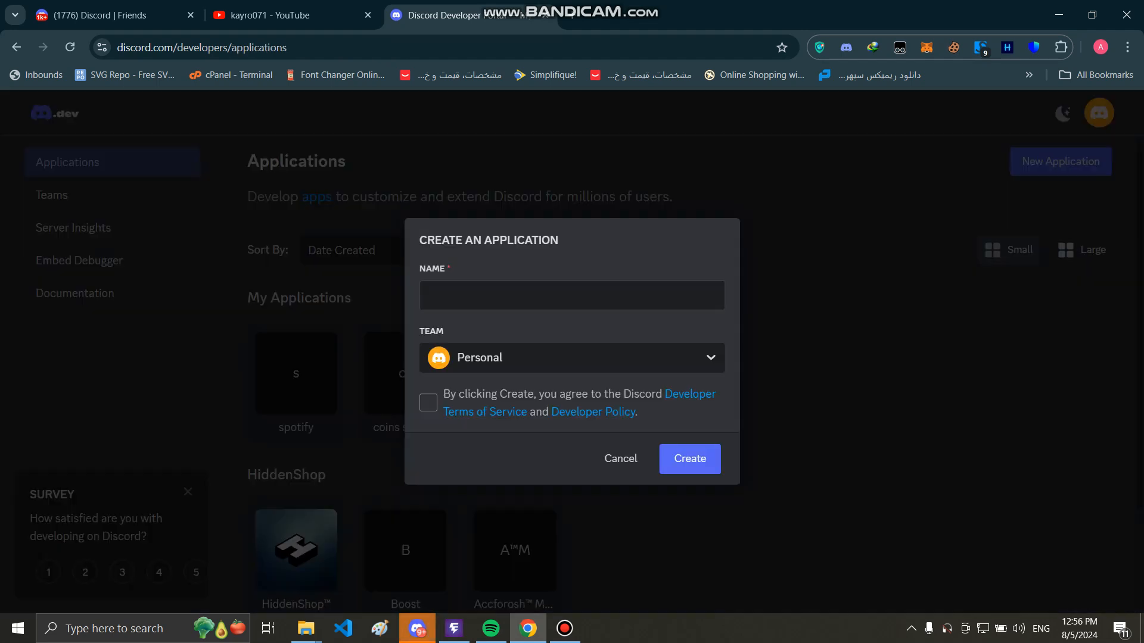
pyautogui.click(551, 296)
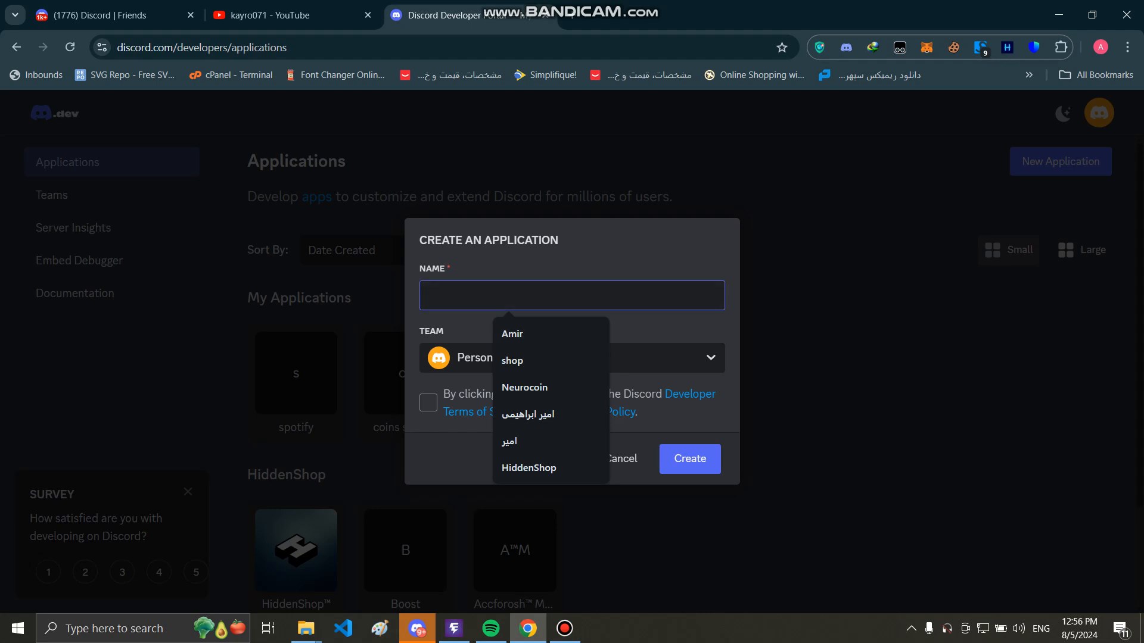
pyautogui.write('Amir')
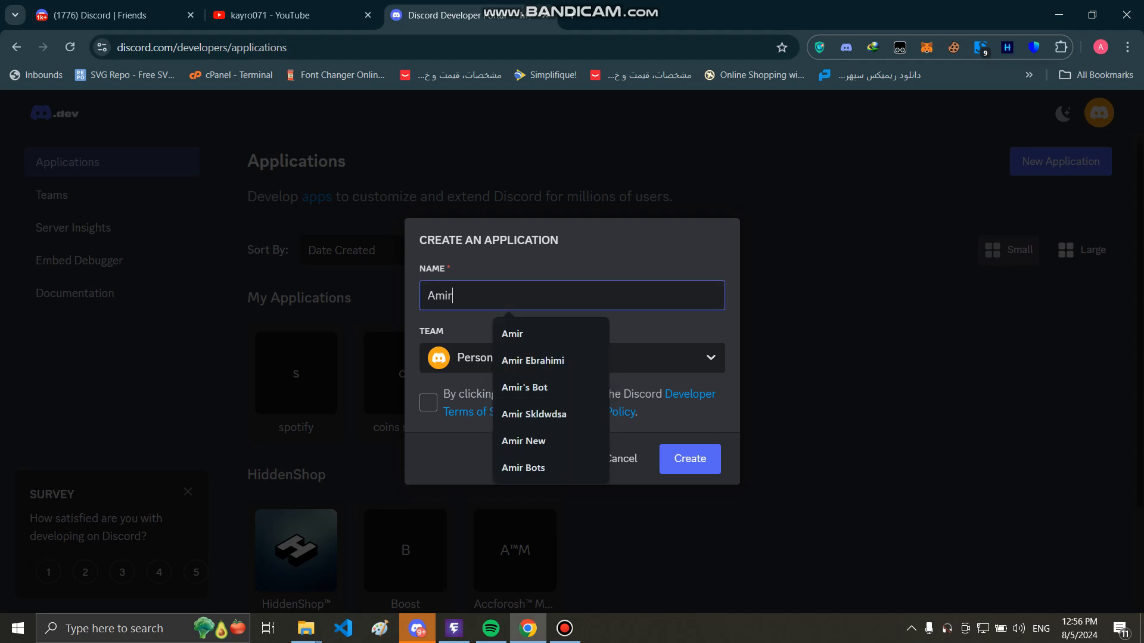
pyautogui.write('Bot Video')
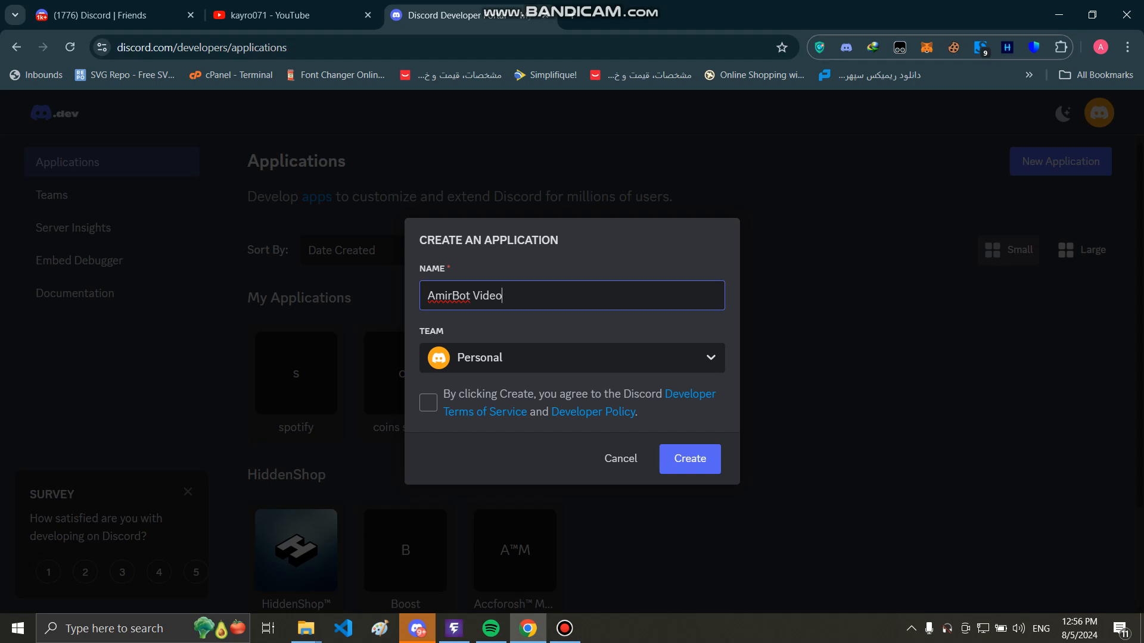
pyautogui.click(572, 358)
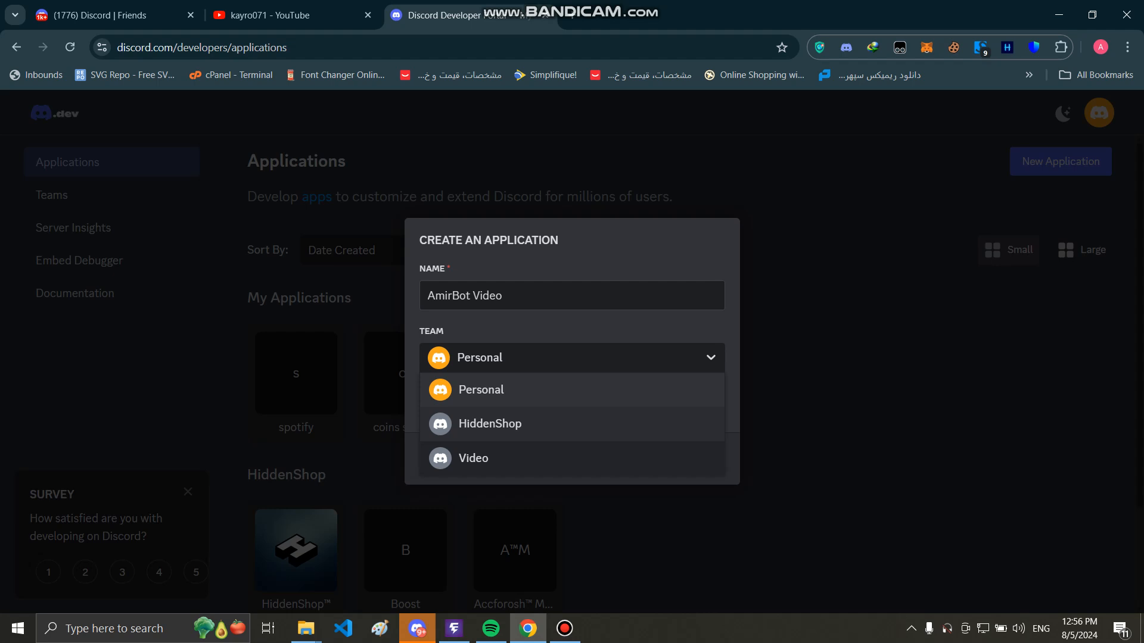
pyautogui.click(536, 458)
pyautogui.click(428, 403)
pyautogui.click(690, 459)
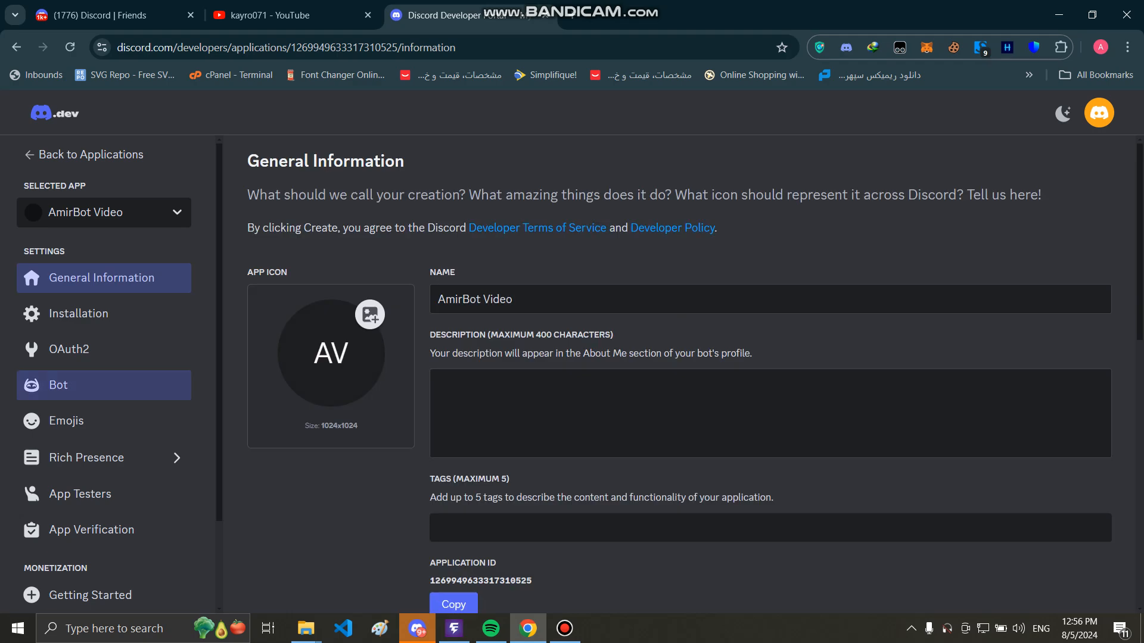
pyautogui.scroll(-7, 679, 381)
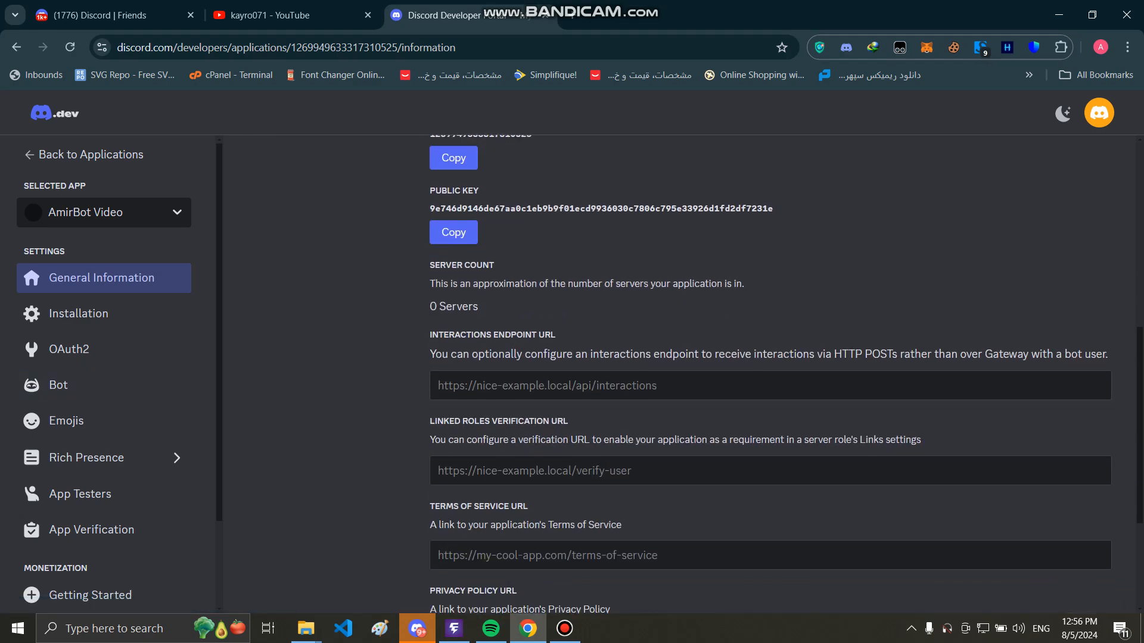
pyautogui.scroll(7, 769, 375)
pyautogui.scroll(-10, 769, 375)
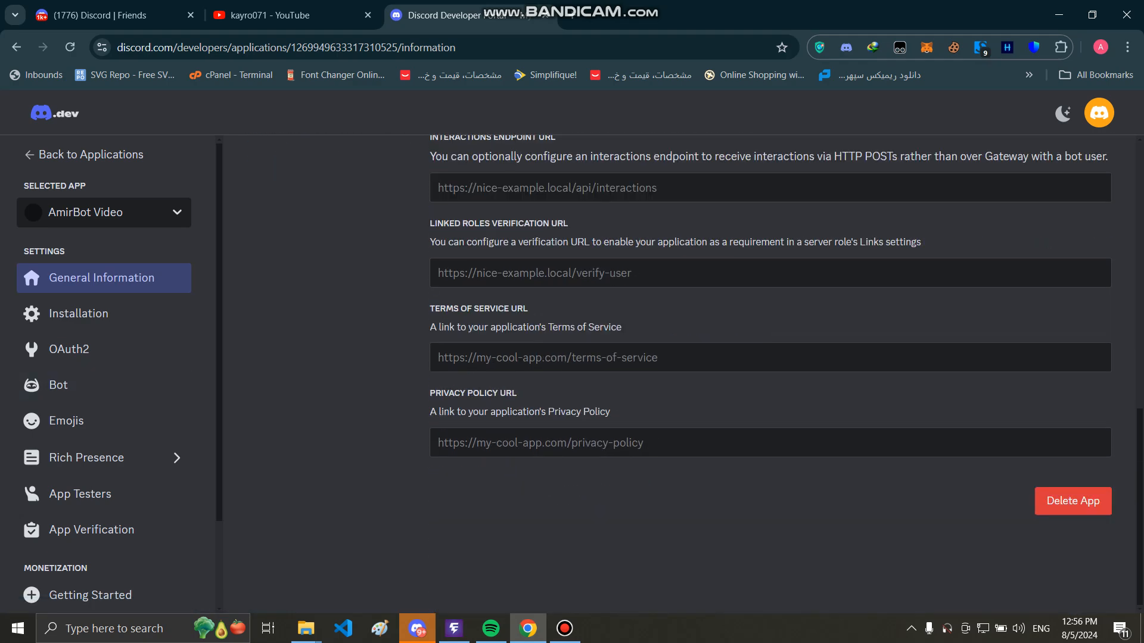
pyautogui.moveTo(441, 327); pyautogui.dragTo(293, 344)
pyautogui.moveTo(529, 309); pyautogui.dragTo(431, 309)
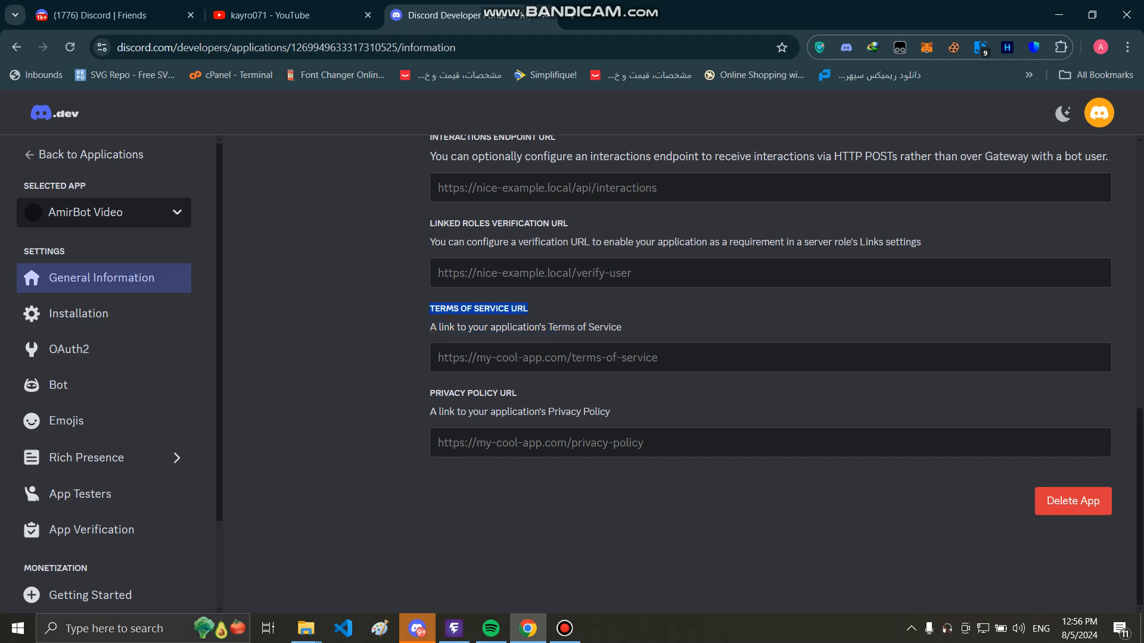
pyautogui.click(531, 358)
pyautogui.click(560, 396)
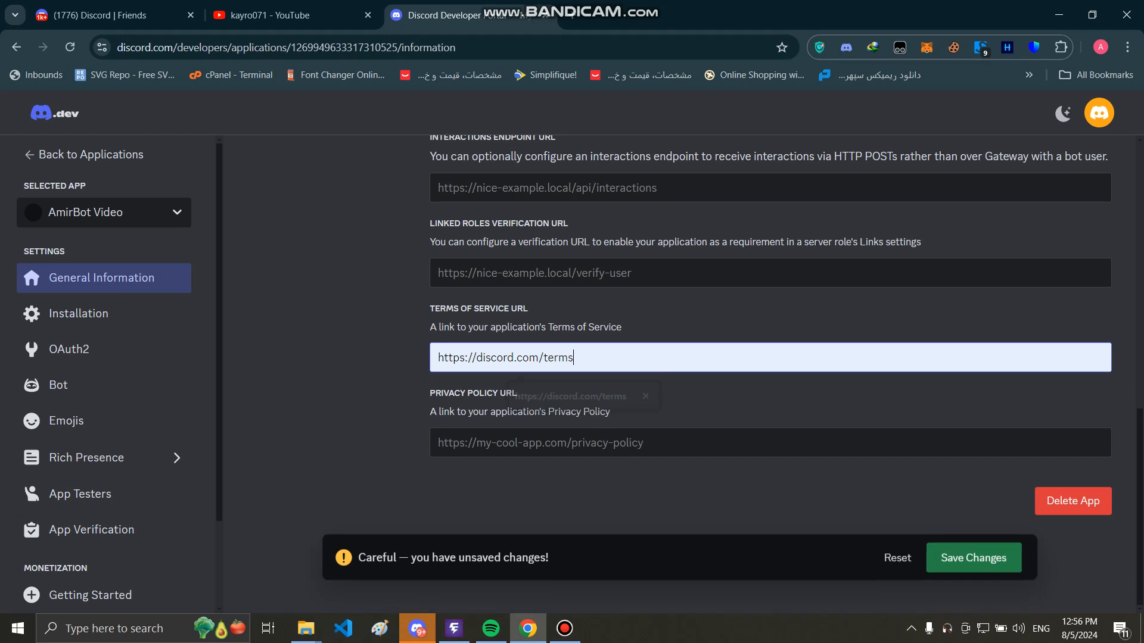
pyautogui.click(560, 442)
pyautogui.click(569, 479)
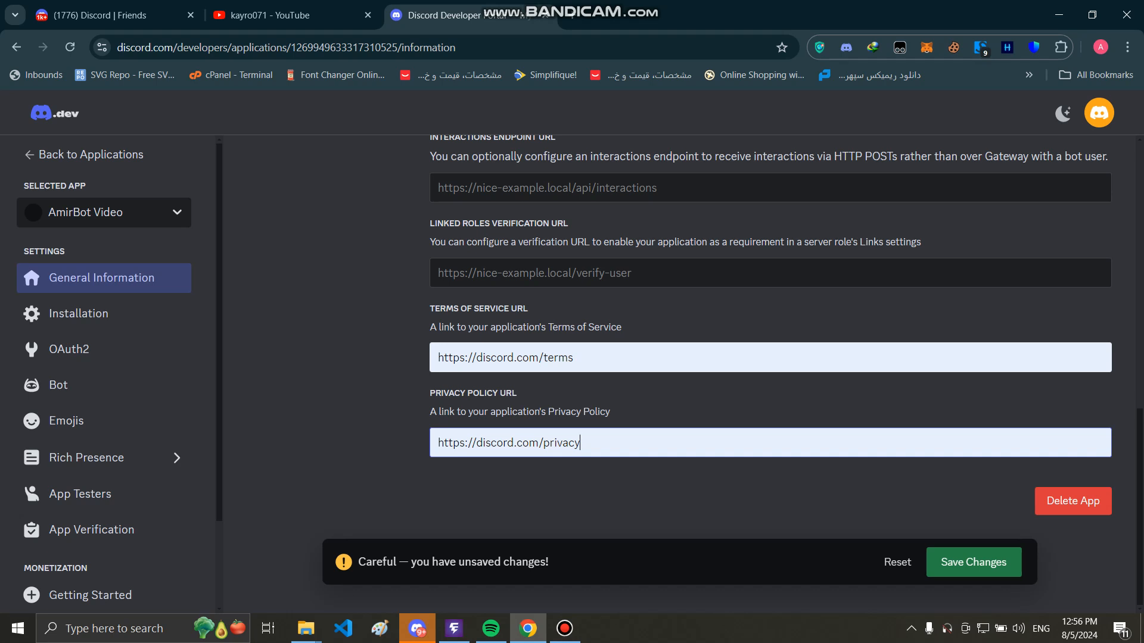
pyautogui.tripleClick(483, 393)
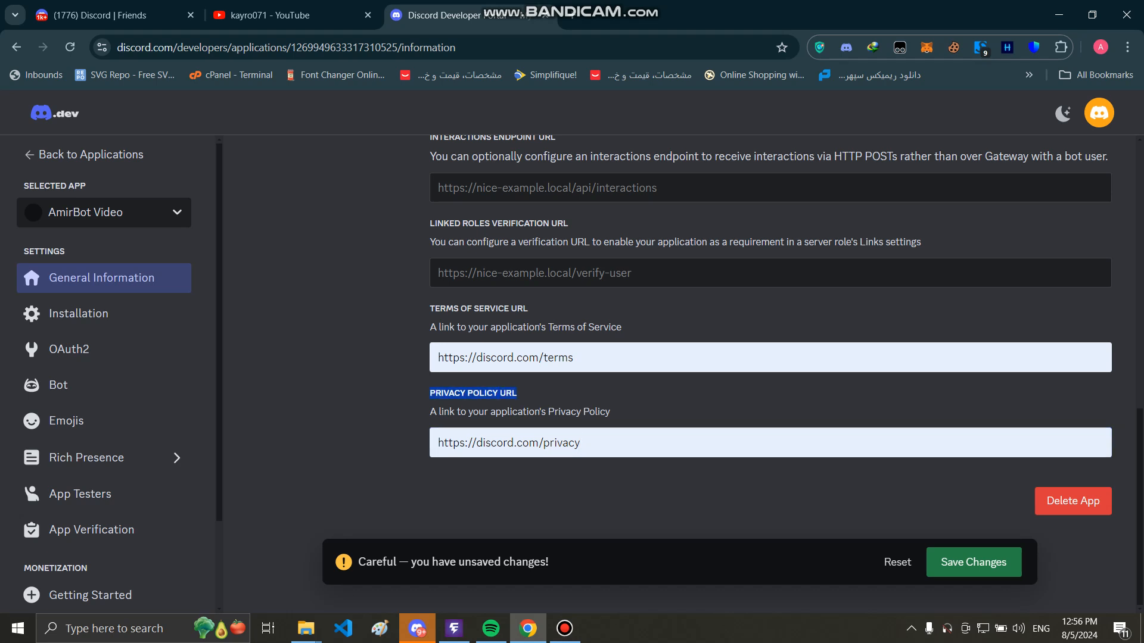
pyautogui.click(769, 502)
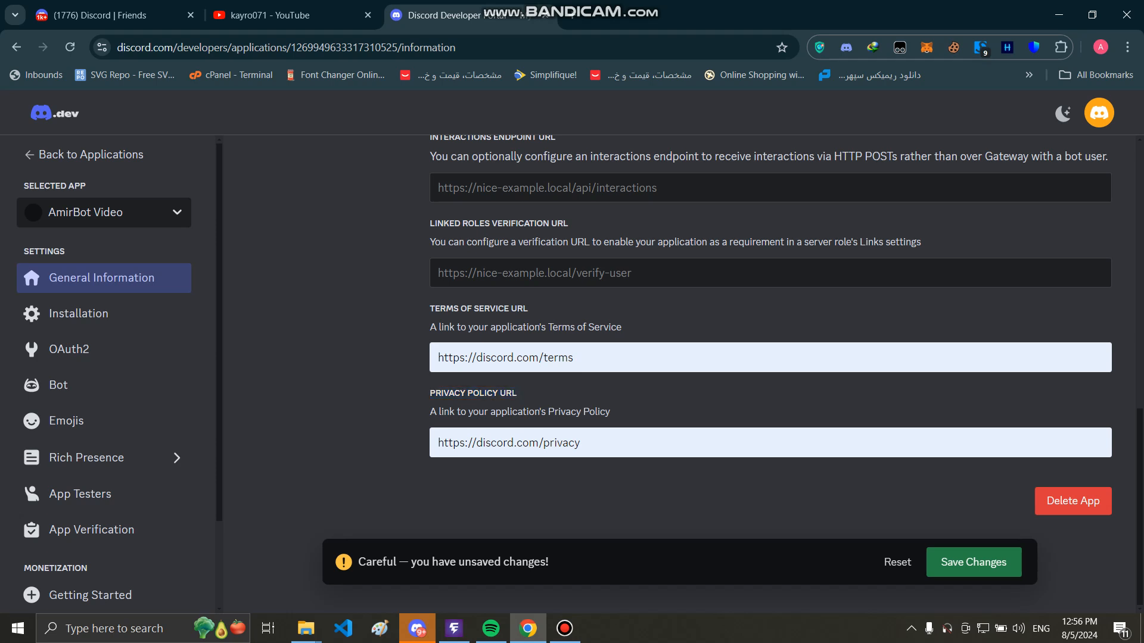
pyautogui.click(973, 562)
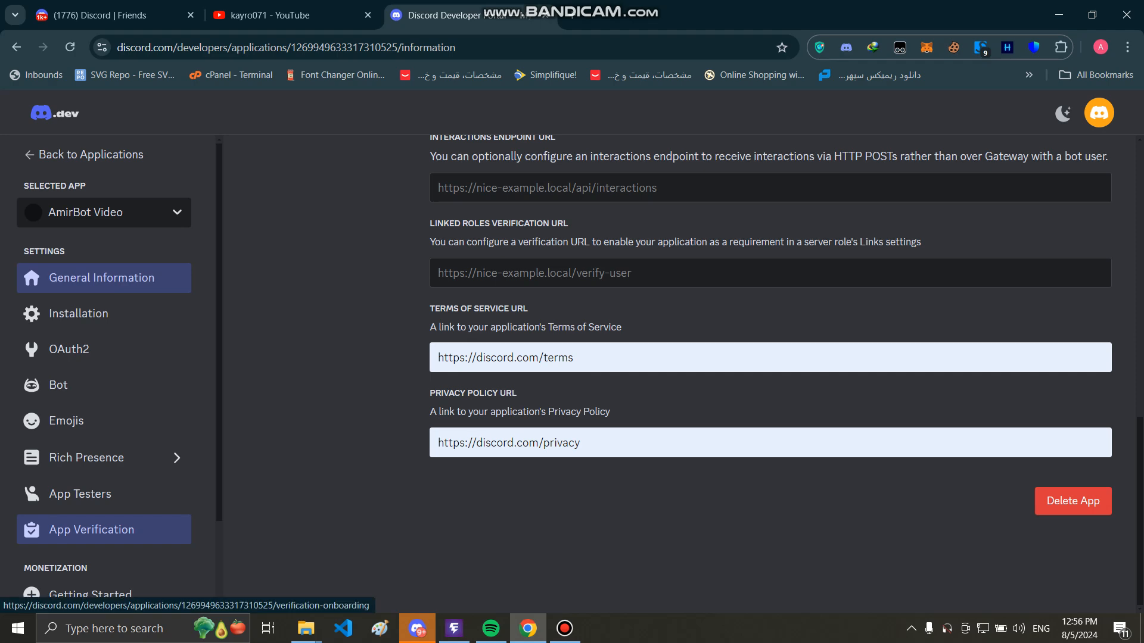
# Review the verification qualifications and app identity details on the App Verification page
pyautogui.click(91, 529)
pyautogui.scroll(-5, 679, 387)
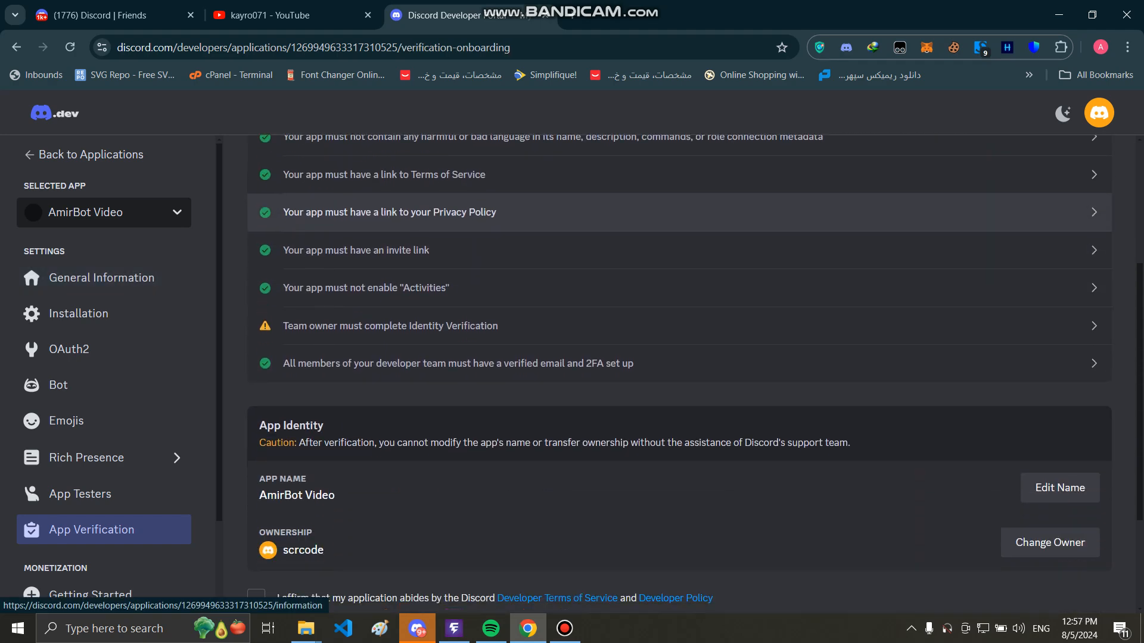
pyautogui.scroll(5, 679, 387)
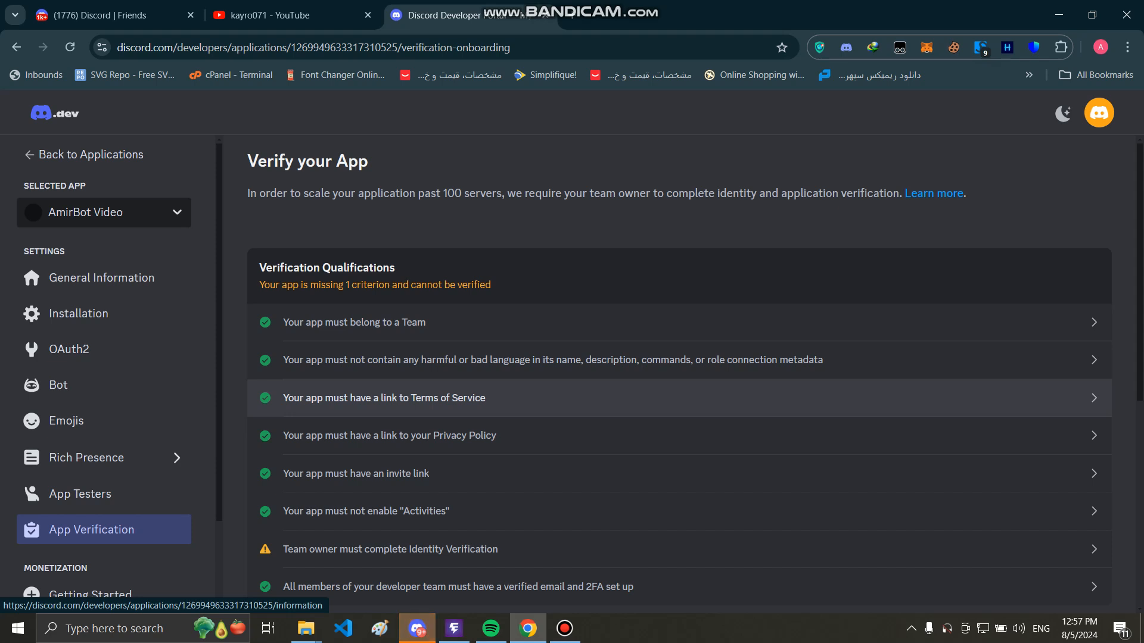
pyautogui.scroll(-1, 656, 380)
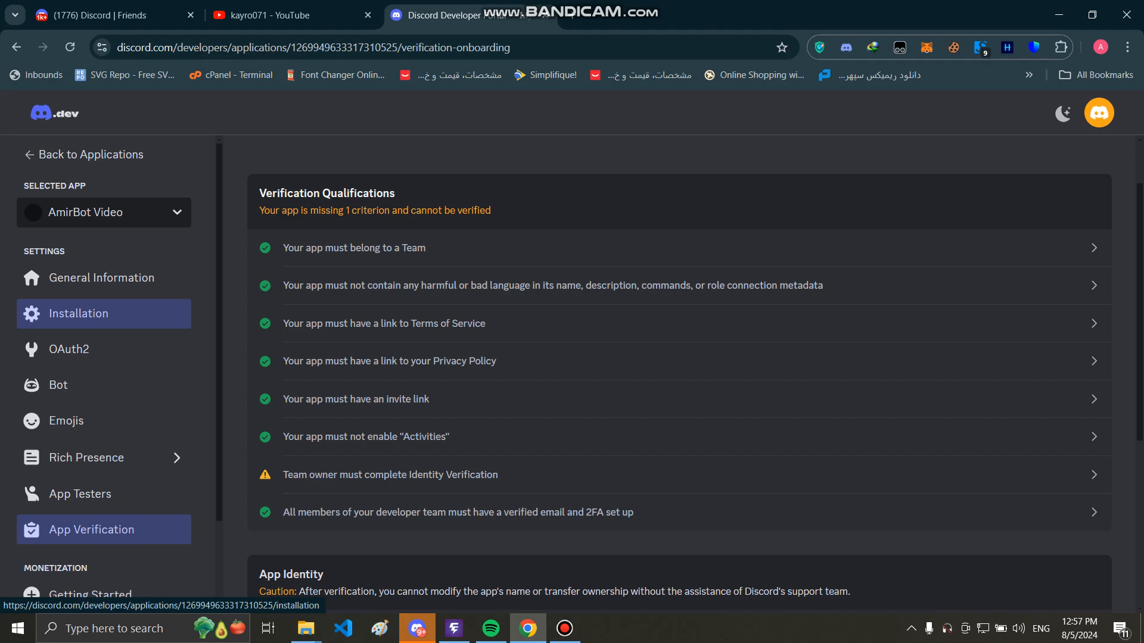
# Add the bot scope to the Guild Install defaults in the application's installation settings
pyautogui.click(79, 314)
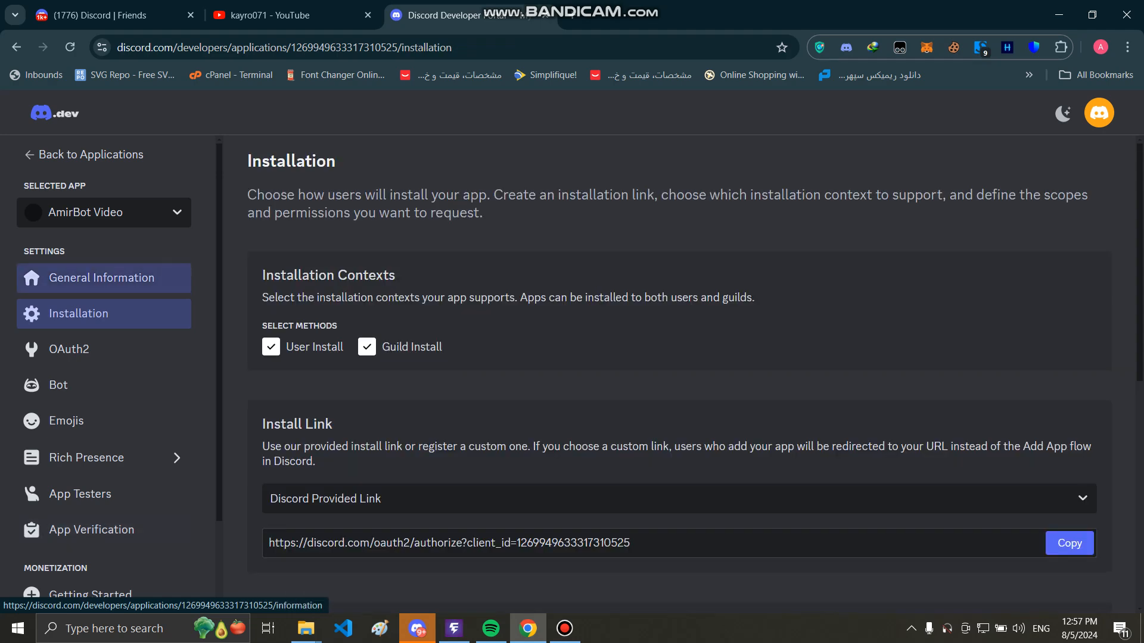
pyautogui.scroll(-6, 679, 369)
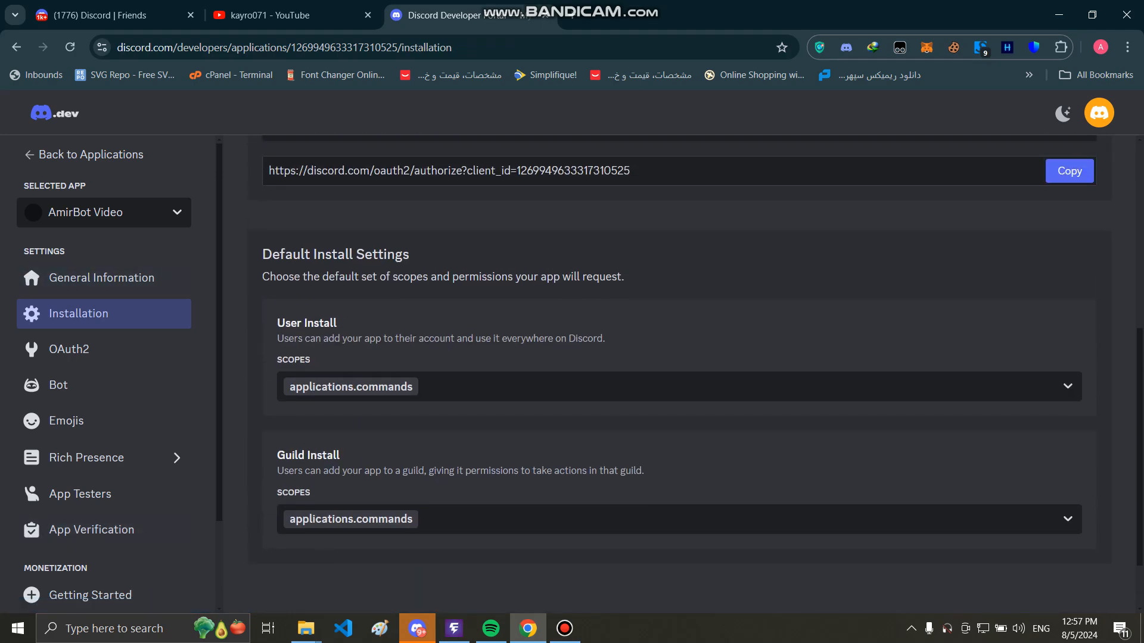
pyautogui.scroll(3, 679, 369)
pyautogui.scroll(-5, 679, 370)
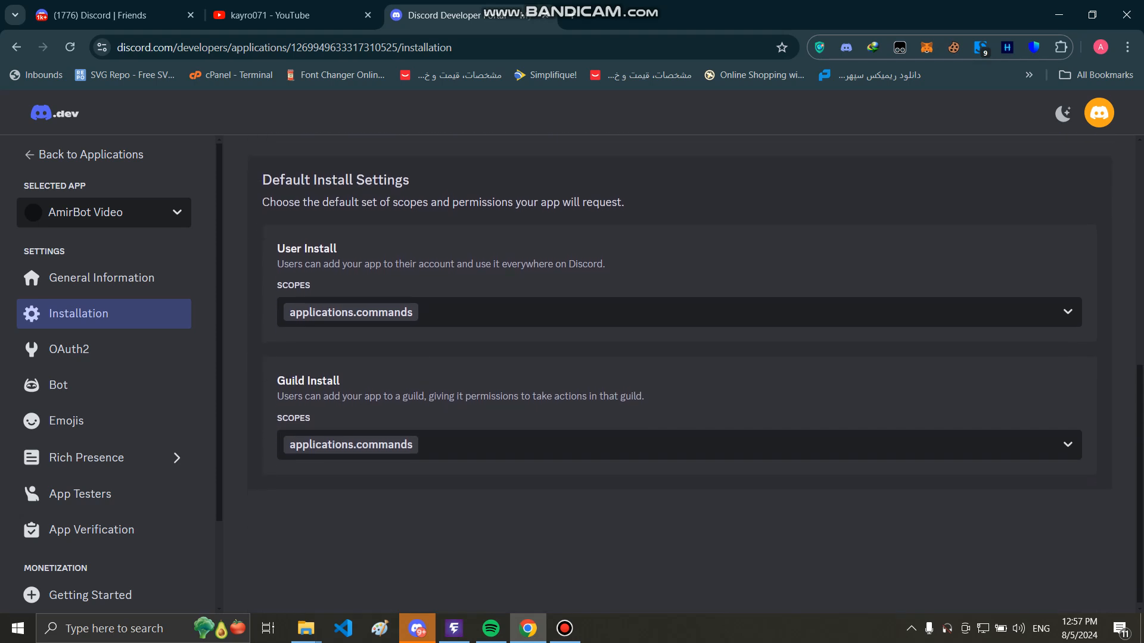
pyautogui.click(680, 445)
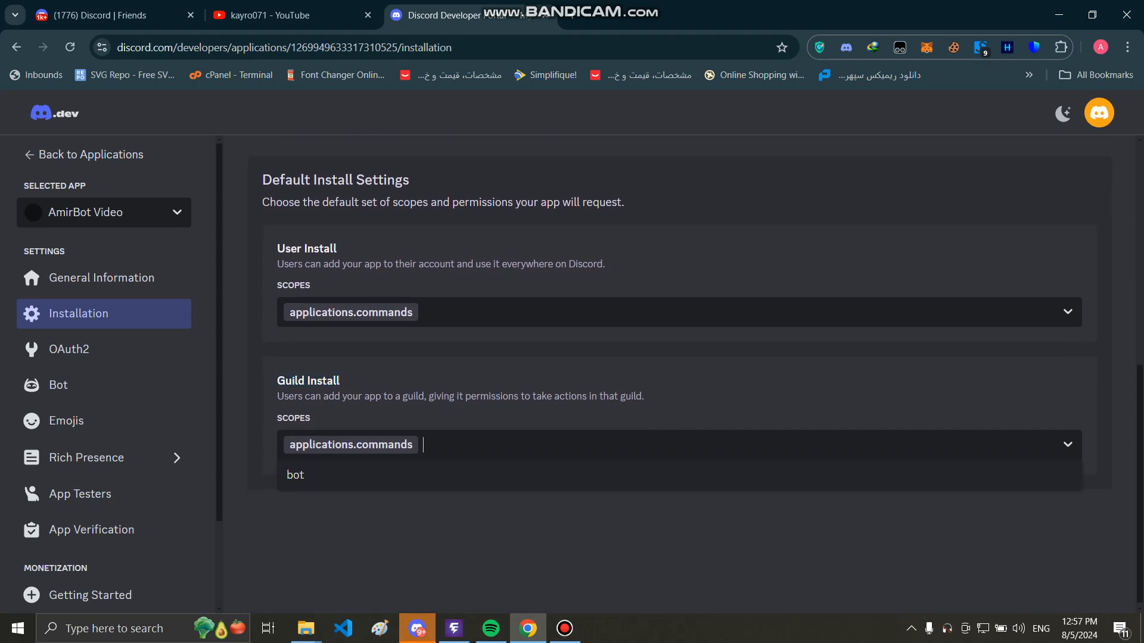
pyautogui.click(679, 474)
pyautogui.scroll(-1, 679, 476)
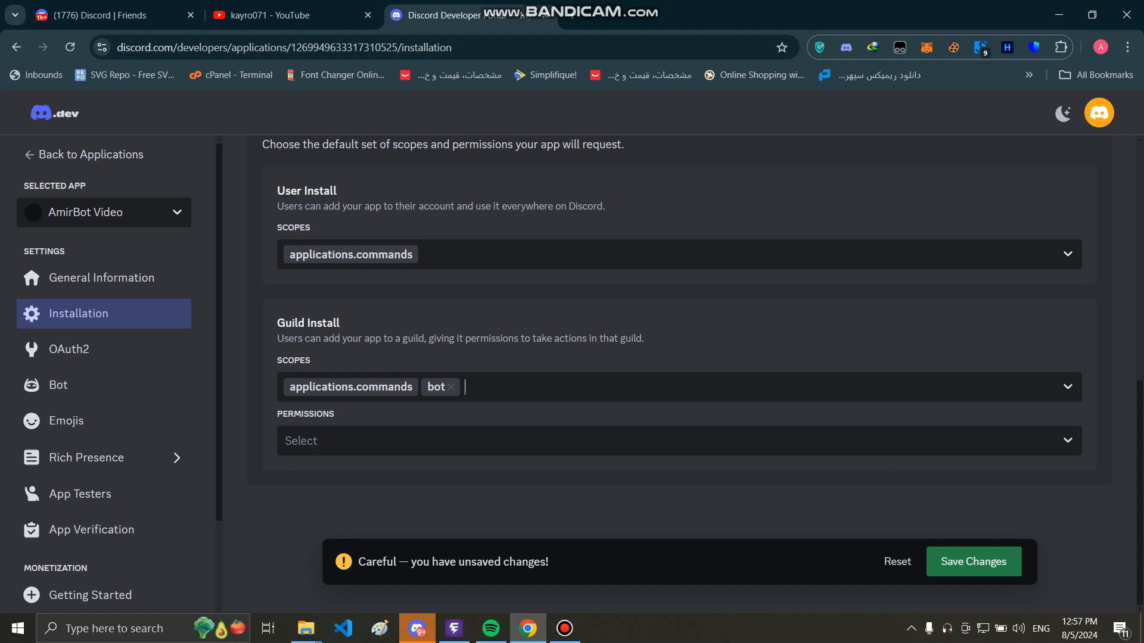
# Grant the Guild Install defaults the Administrator permission and save the installation settings
pyautogui.click(679, 441)
pyautogui.click(679, 501)
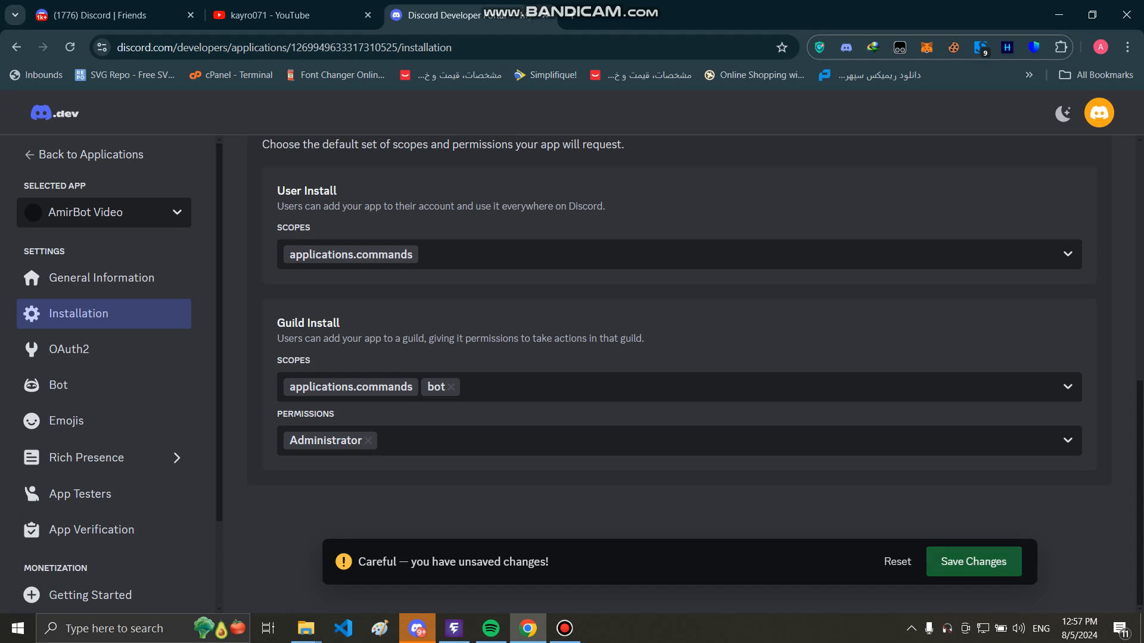
pyautogui.click(973, 562)
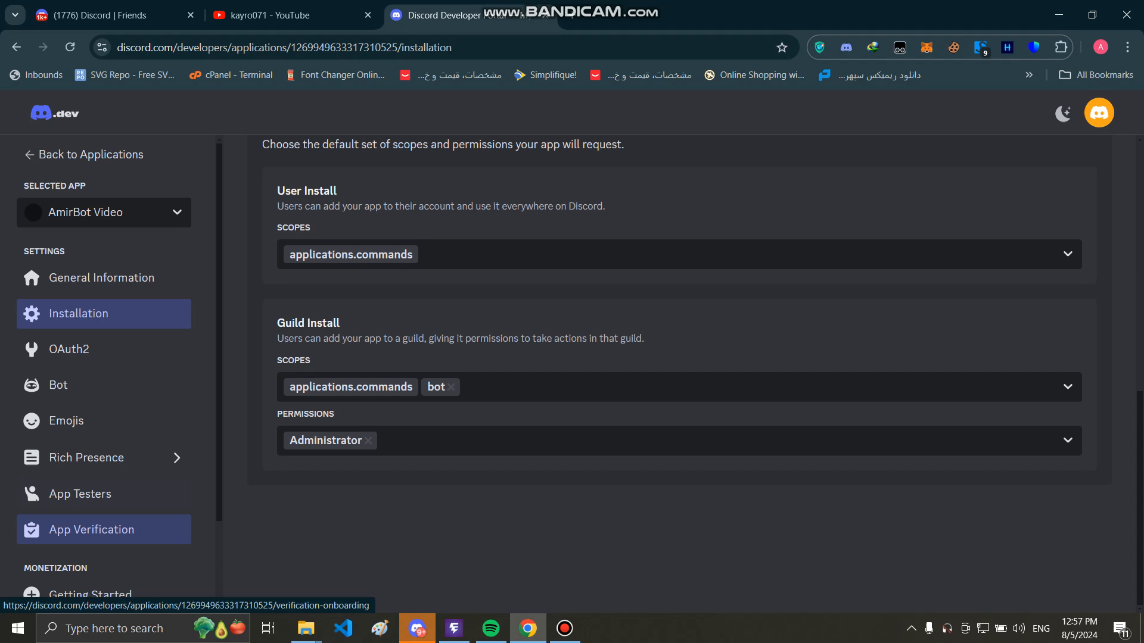
# Review the App Verification page for qualification criteria that still have to be met
pyautogui.click(92, 530)
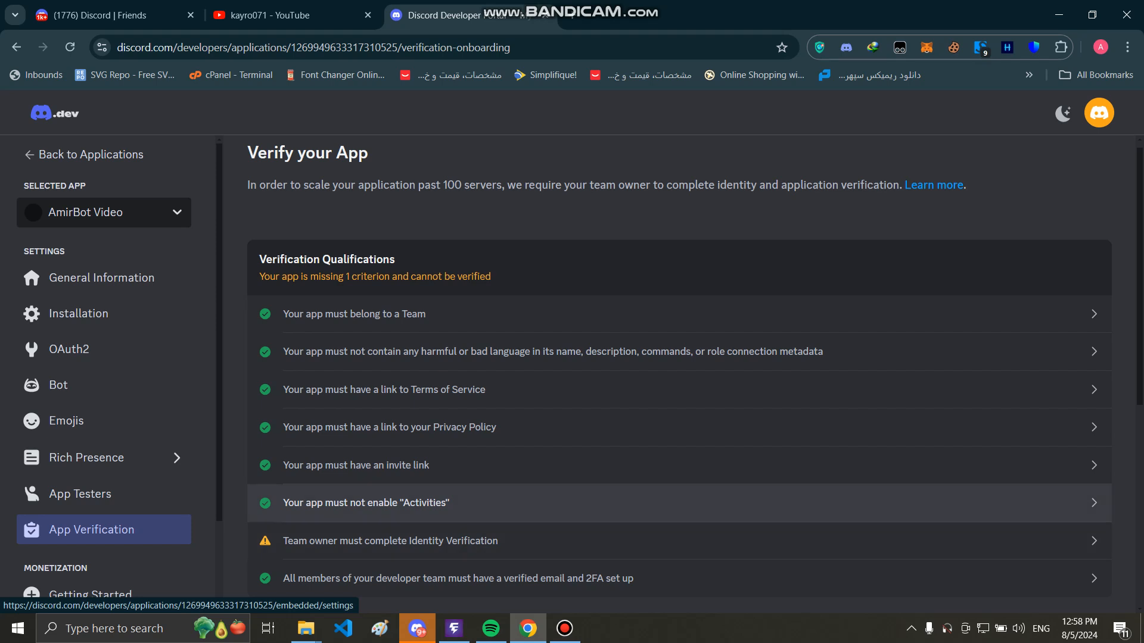
pyautogui.scroll(-1, 679, 513)
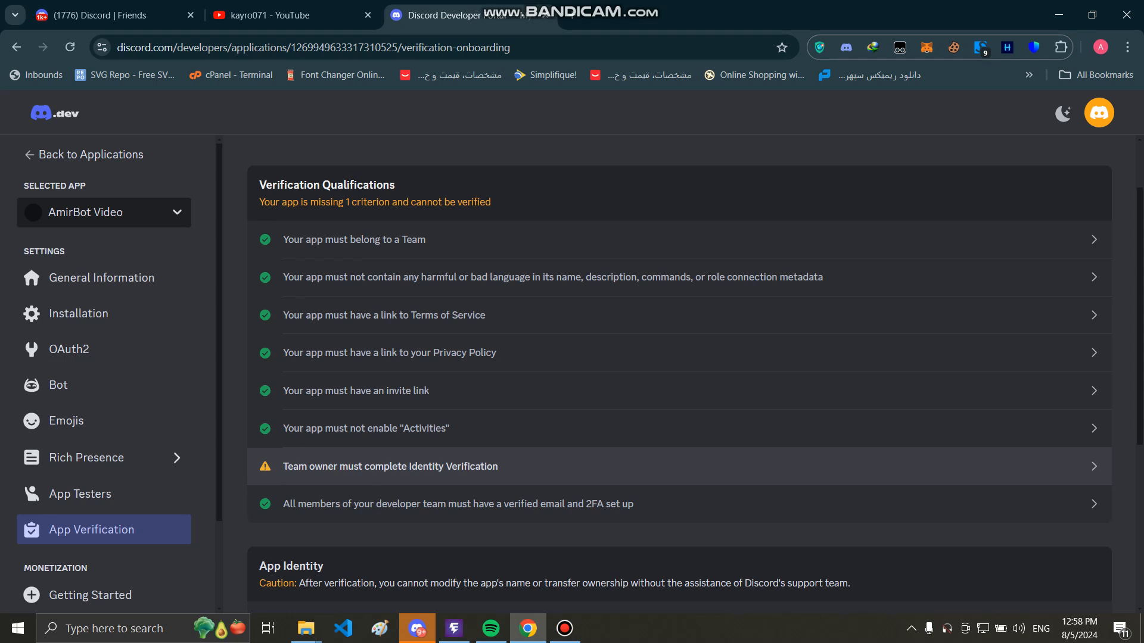
pyautogui.scroll(-4, 679, 466)
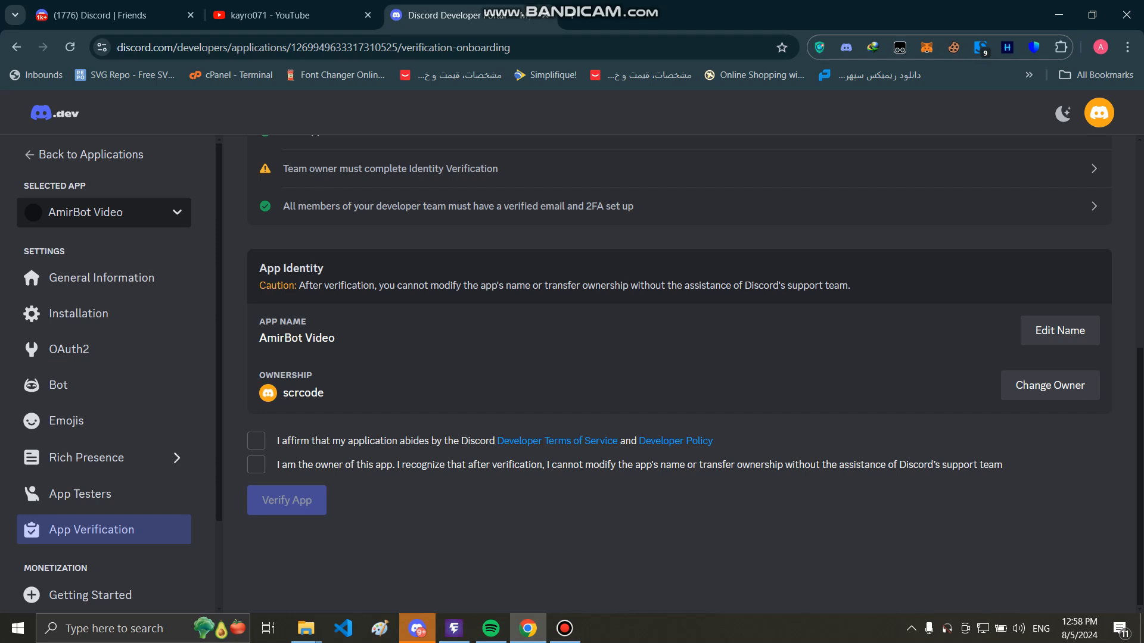
pyautogui.click(564, 628)
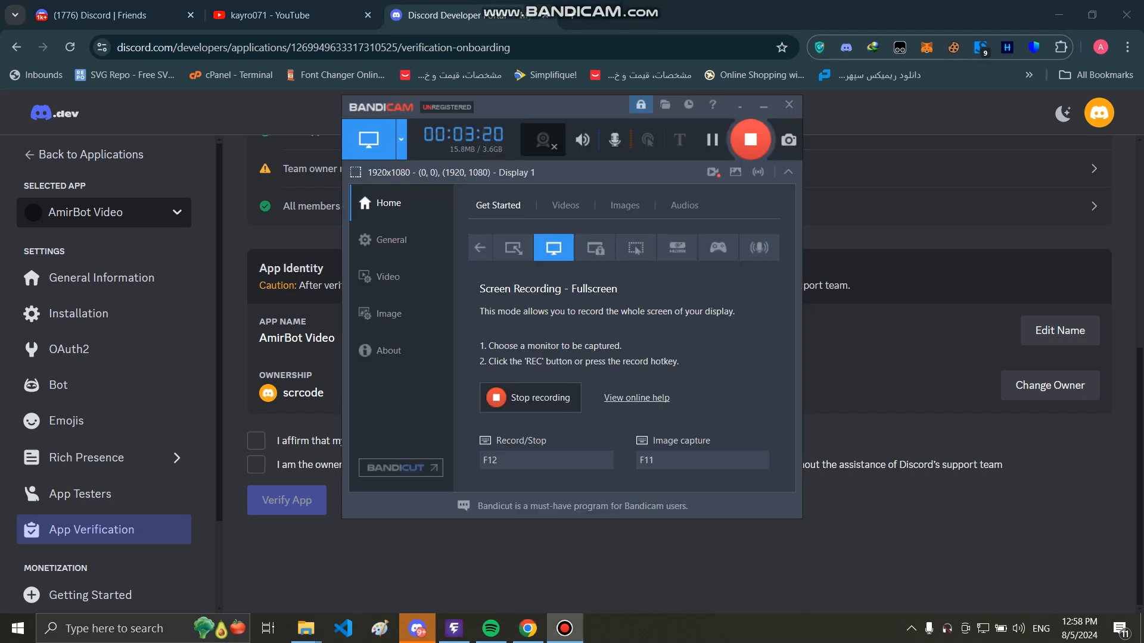
pyautogui.click(564, 629)
pyautogui.scroll(2, 679, 381)
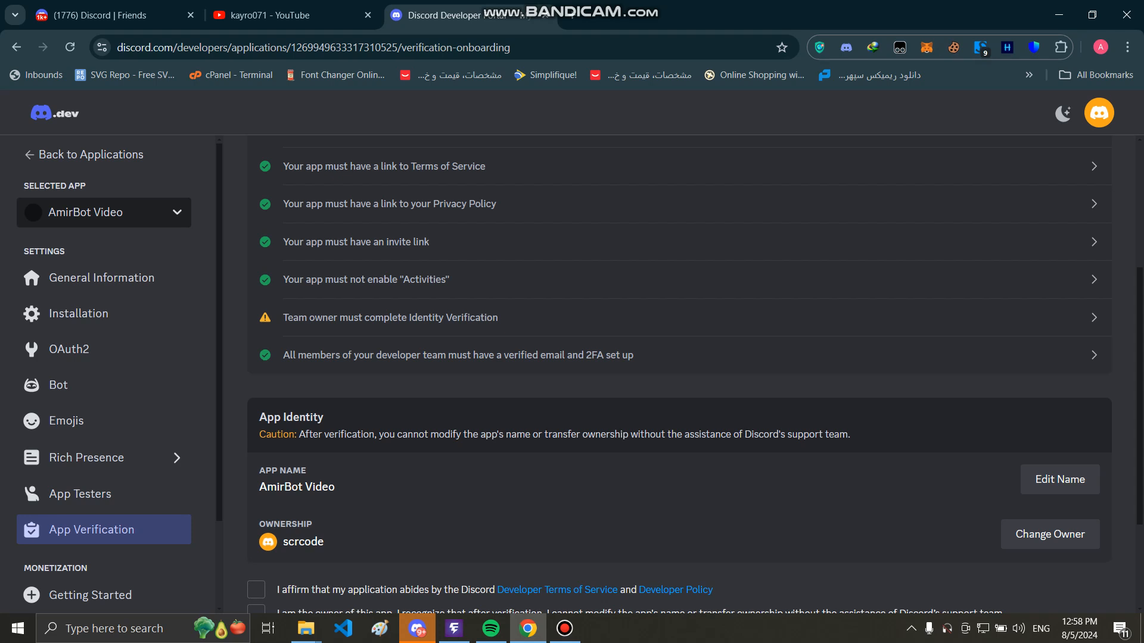
pyautogui.click(564, 629)
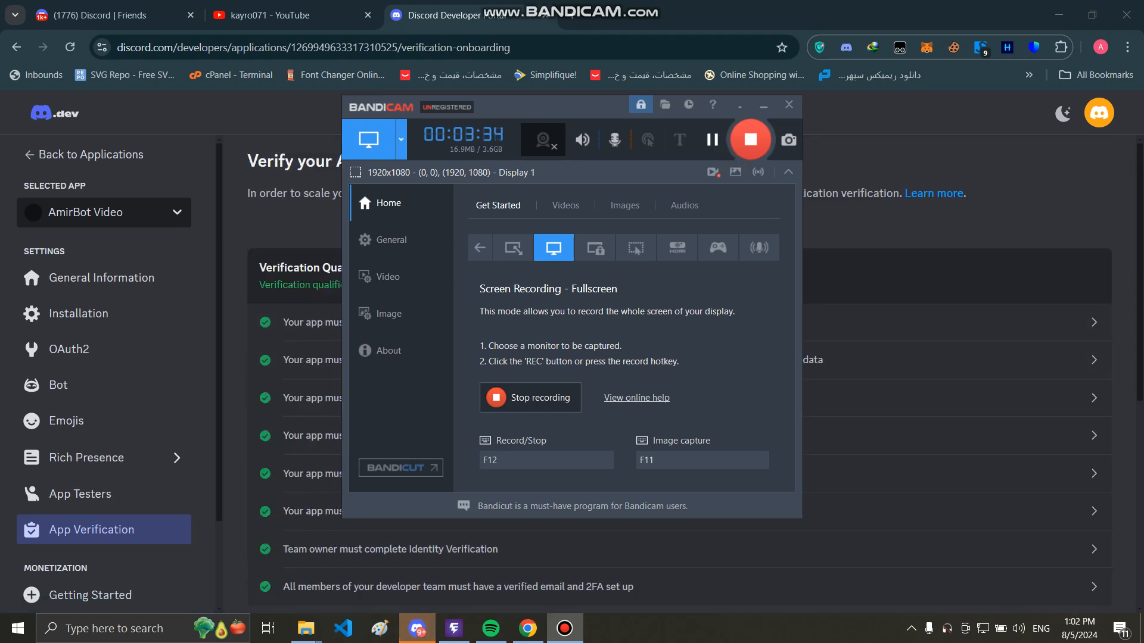
pyautogui.click(763, 106)
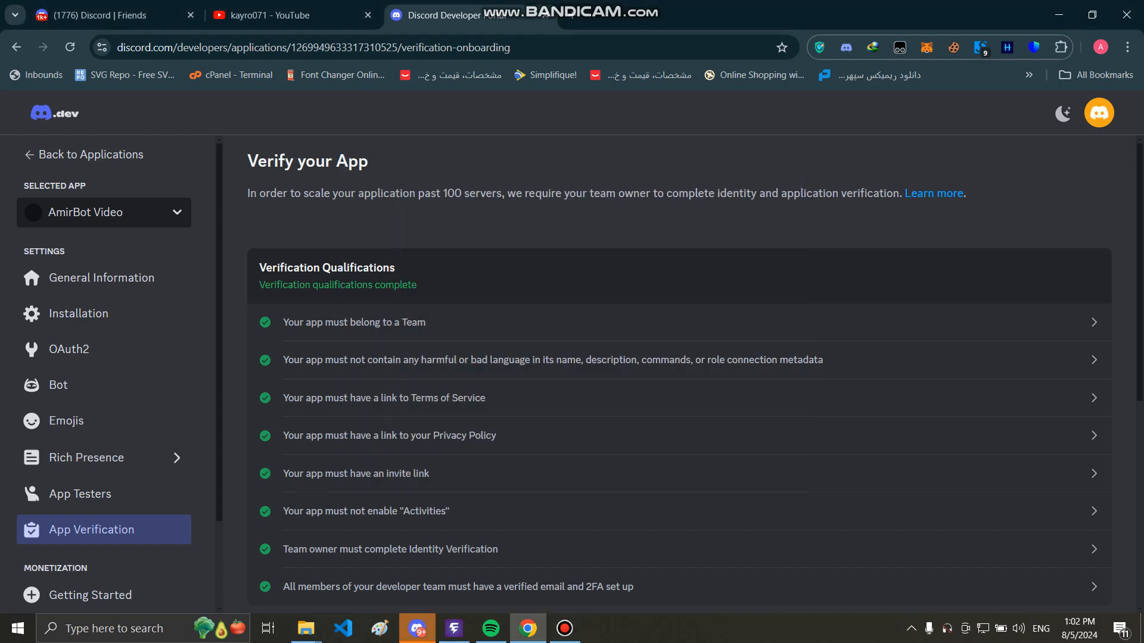
# Recheck the full list of verification qualifications and the App Identity section, including app name and ownership
pyautogui.scroll(-6, 680, 375)
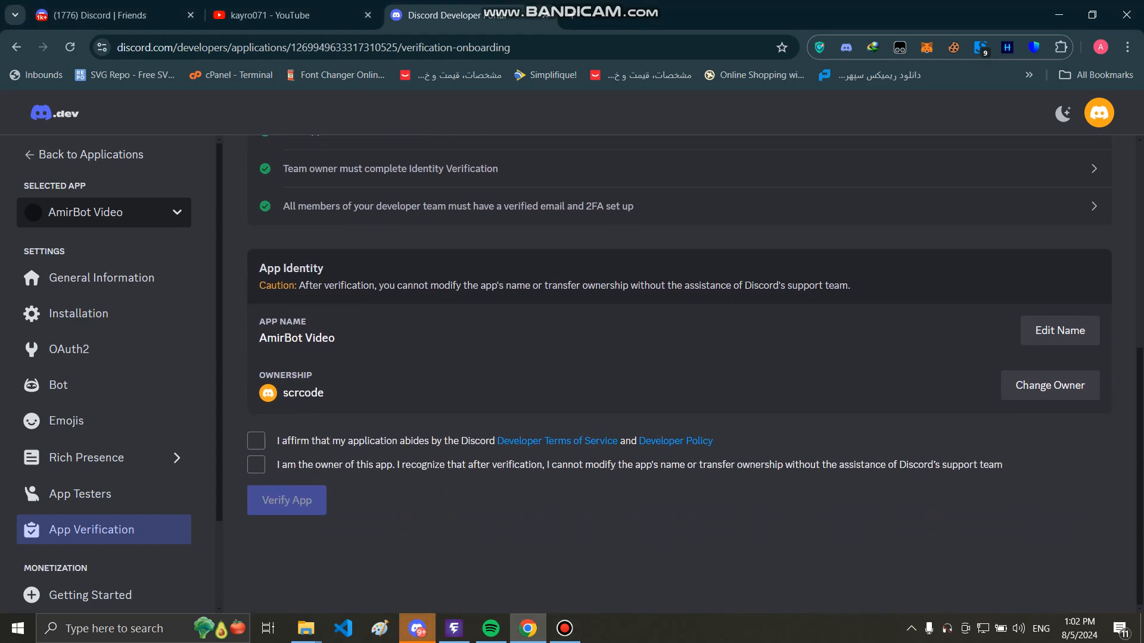
pyautogui.scroll(2, 679, 355)
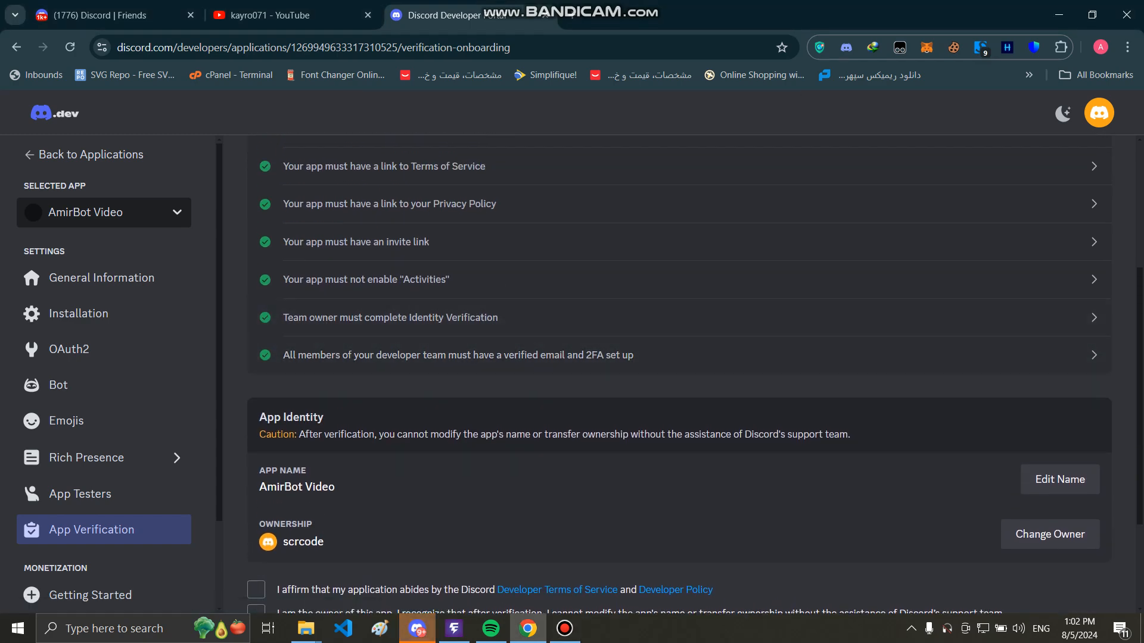
pyautogui.scroll(2, 679, 357)
pyautogui.moveTo(418, 203); pyautogui.dragTo(260, 202)
pyautogui.click(259, 204)
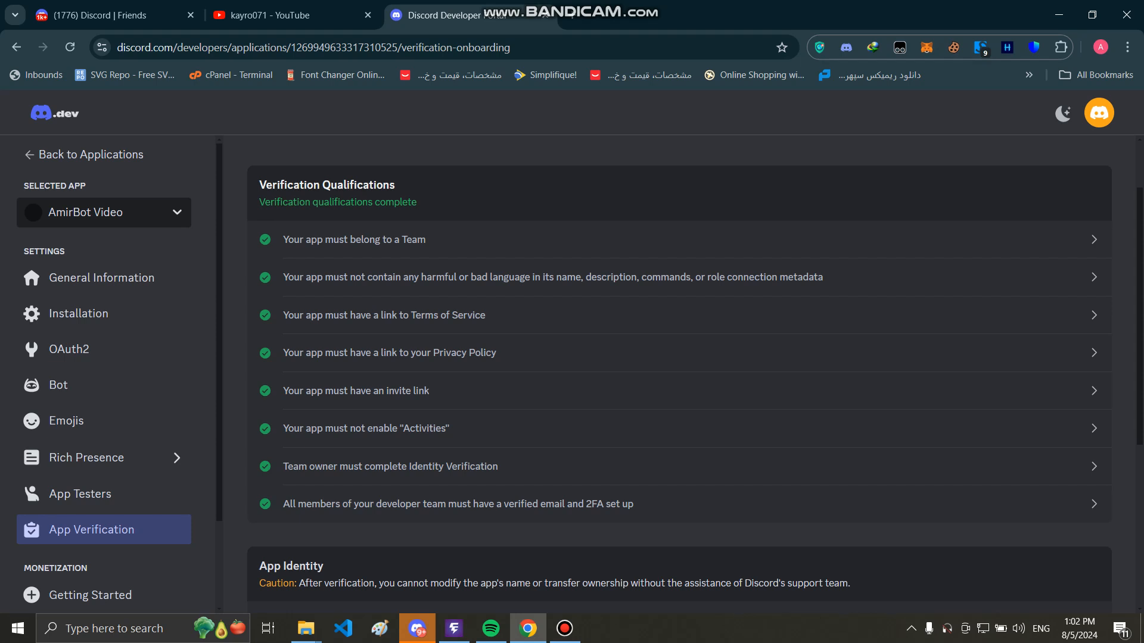
pyautogui.scroll(-4, 679, 374)
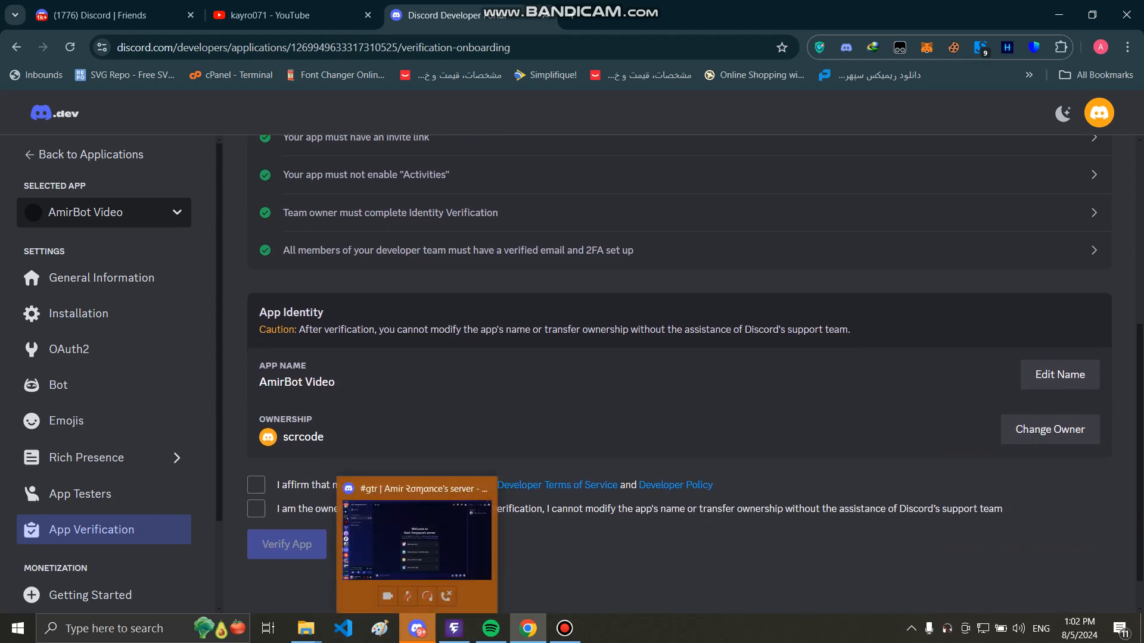
# Switch to the Discord desktop app and view the account's full profile with its username and About Me link
pyautogui.click(417, 628)
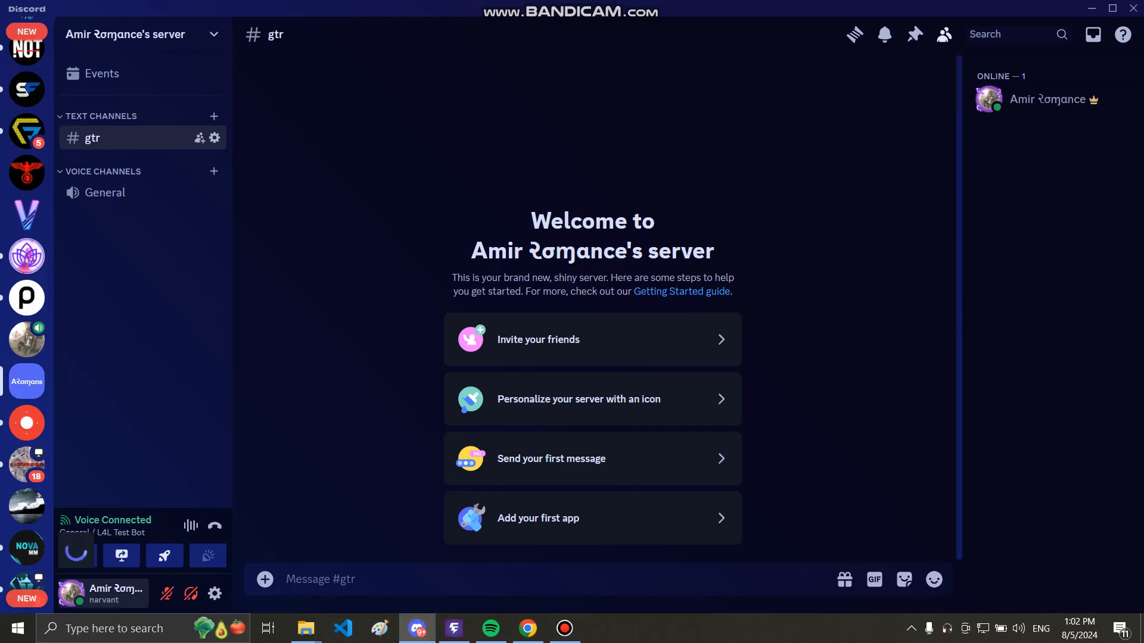
pyautogui.click(113, 593)
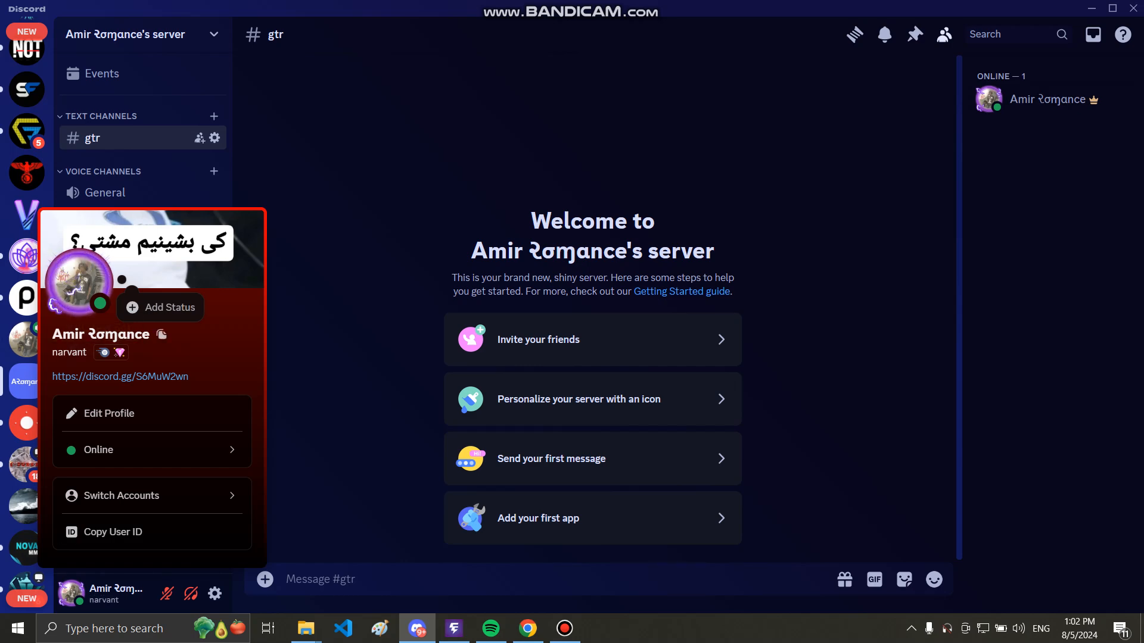
pyautogui.click(79, 282)
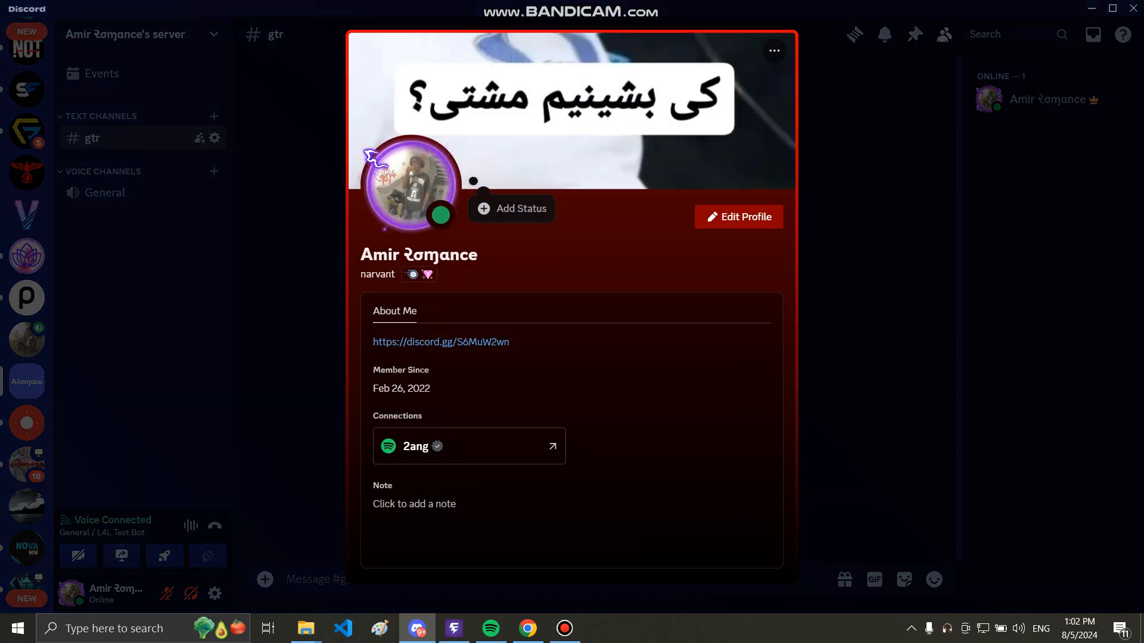
pyautogui.doubleClick(378, 275)
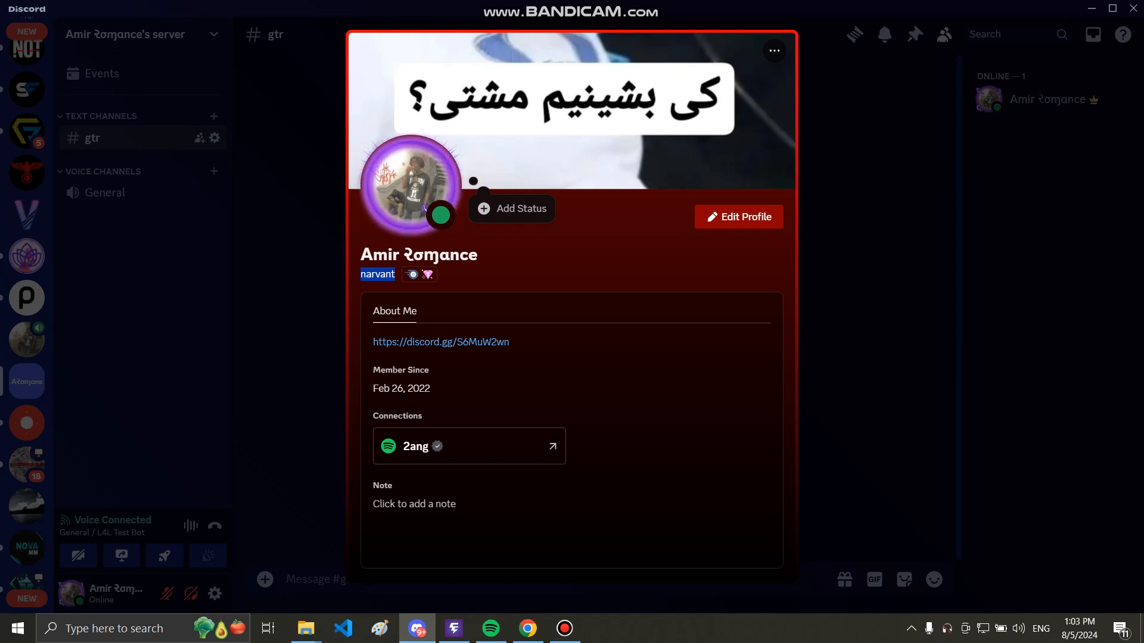
pyautogui.click(441, 342)
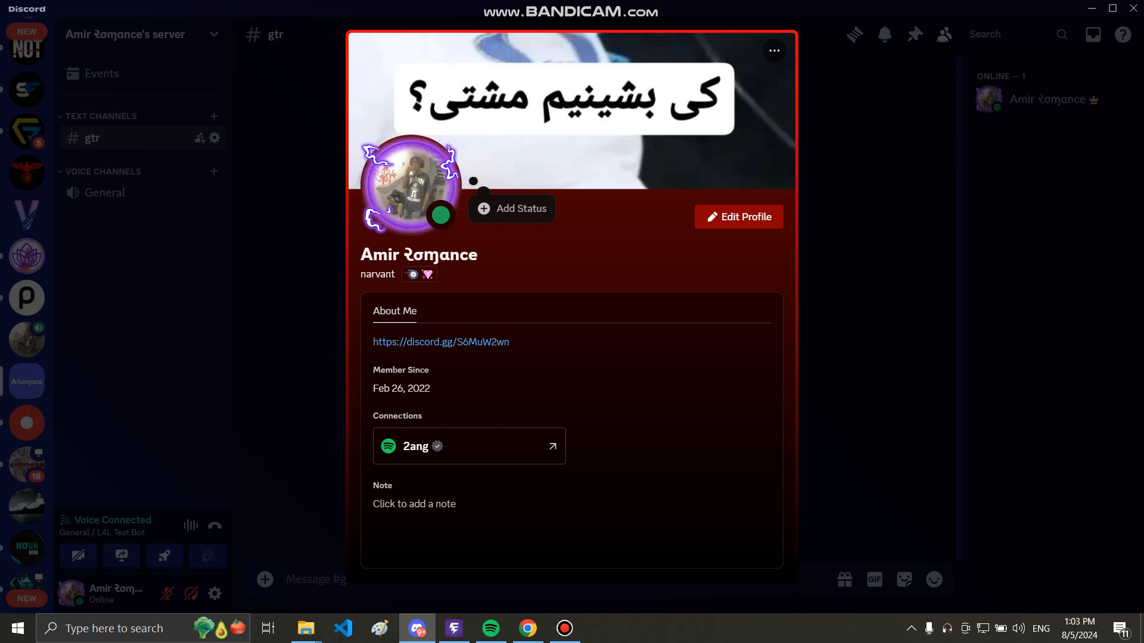
pyautogui.press('Escape')
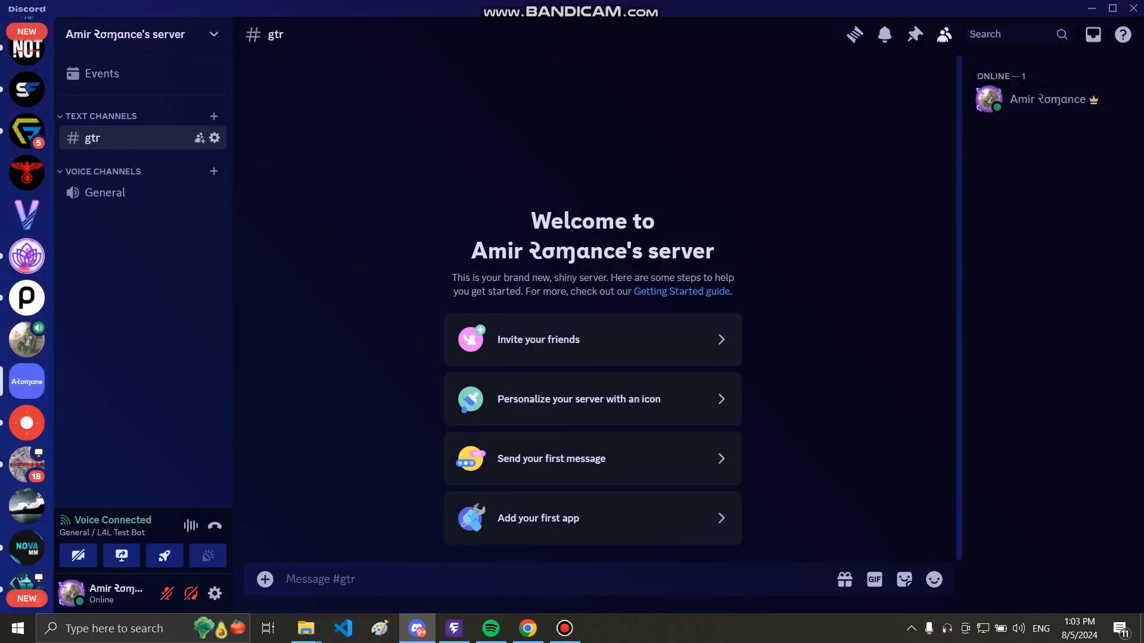
pyautogui.click(417, 628)
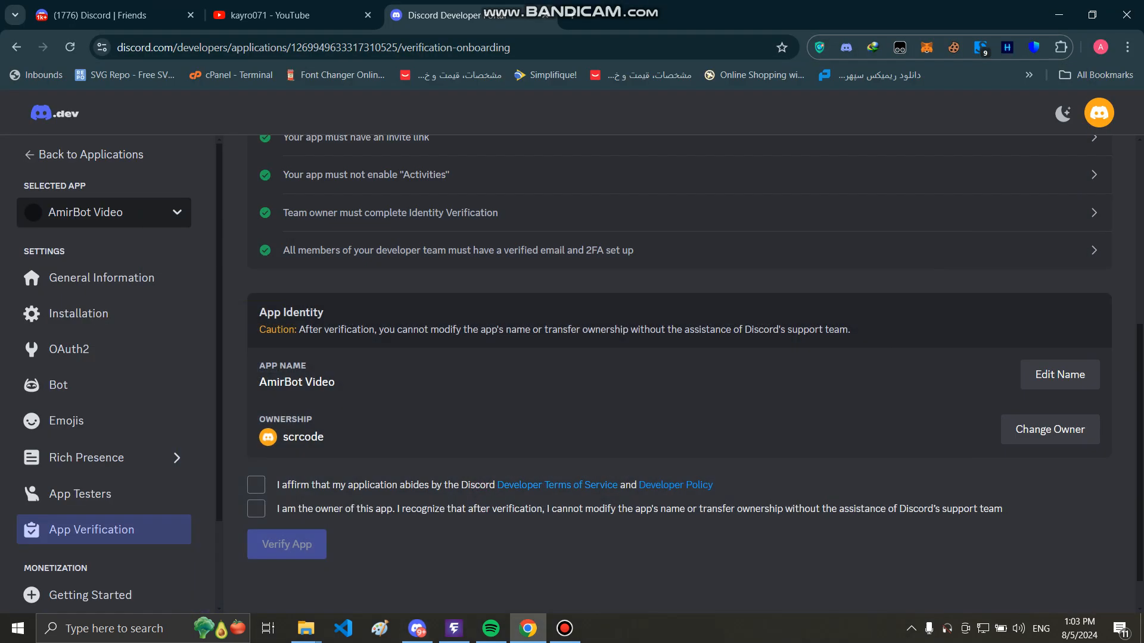
# Accept both the developer policy and app ownership declarations, and submit and confirm the app's verification
pyautogui.scroll(5, 679, 324)
pyautogui.scroll(-5, 680, 324)
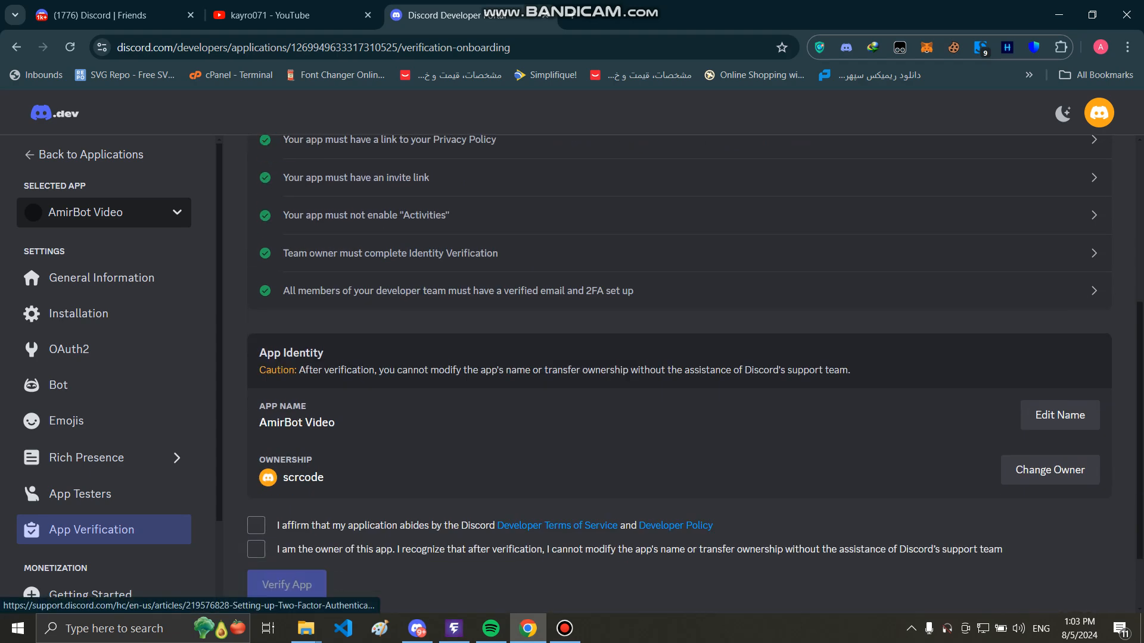
pyautogui.click(256, 524)
pyautogui.click(256, 548)
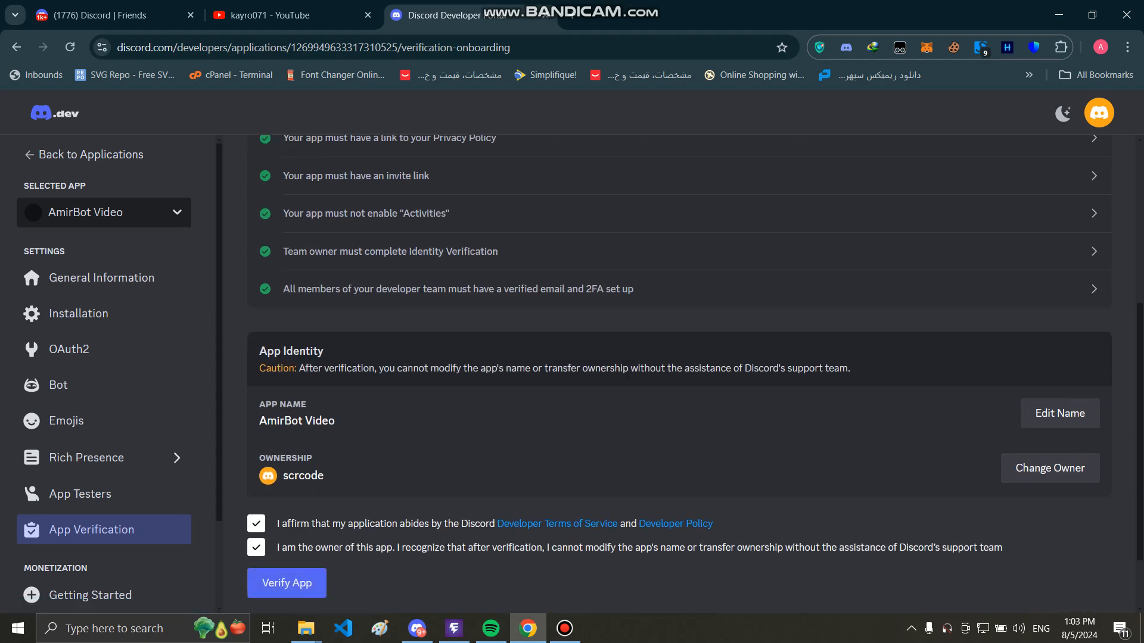
pyautogui.scroll(-1, 256, 547)
pyautogui.click(286, 509)
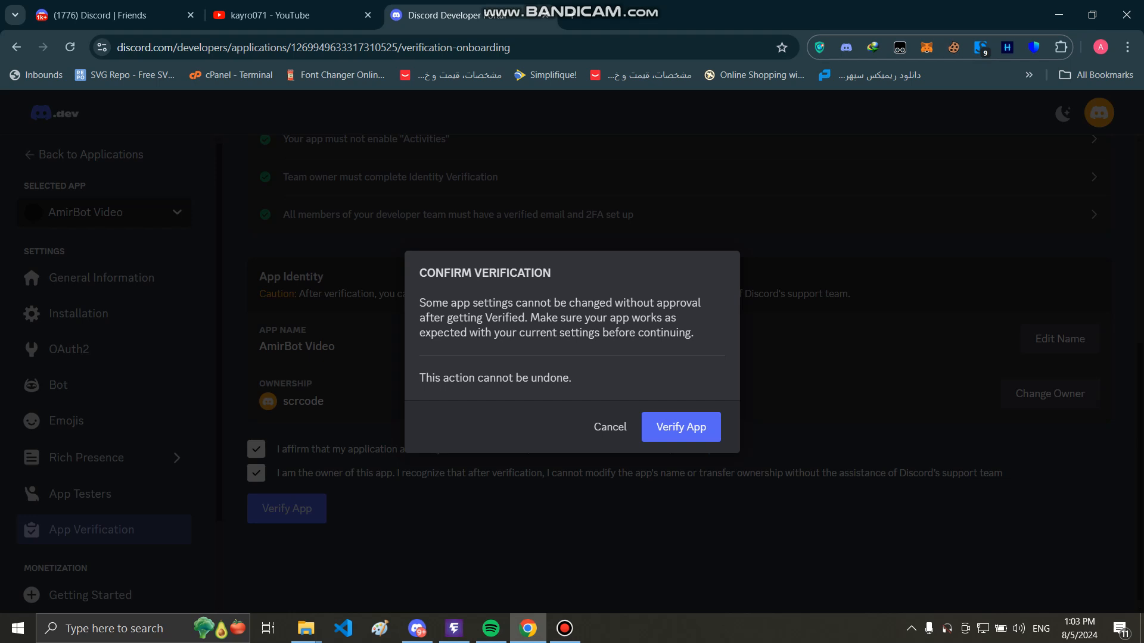
pyautogui.click(681, 427)
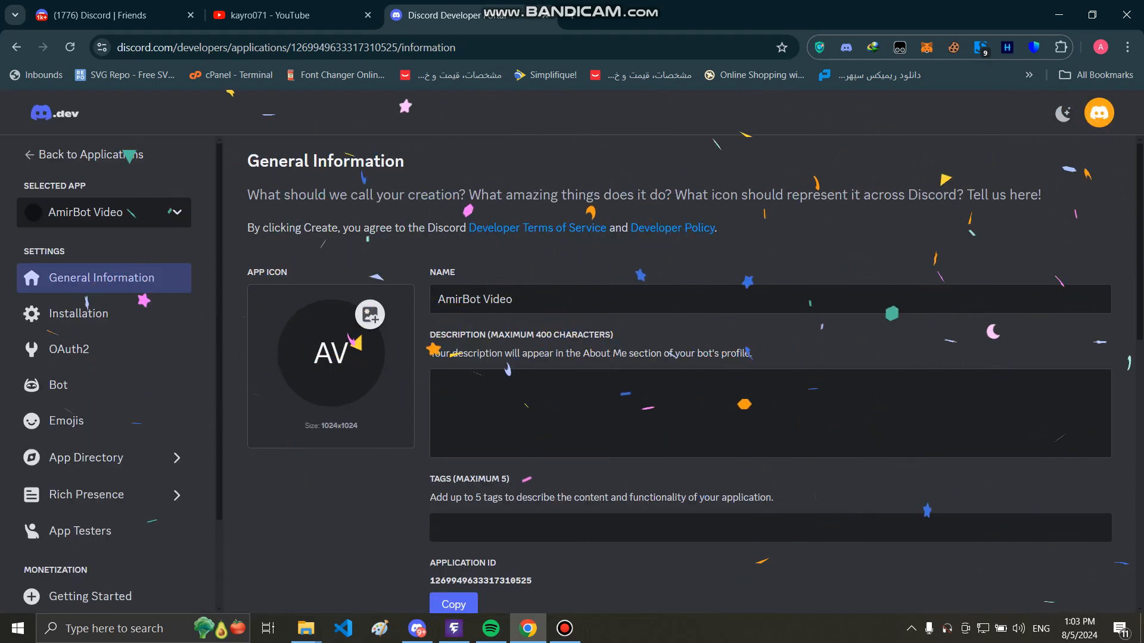
# Copy the app's install link from the Installation settings and send it in the server's #gtr channel in Discord
pyautogui.click(79, 313)
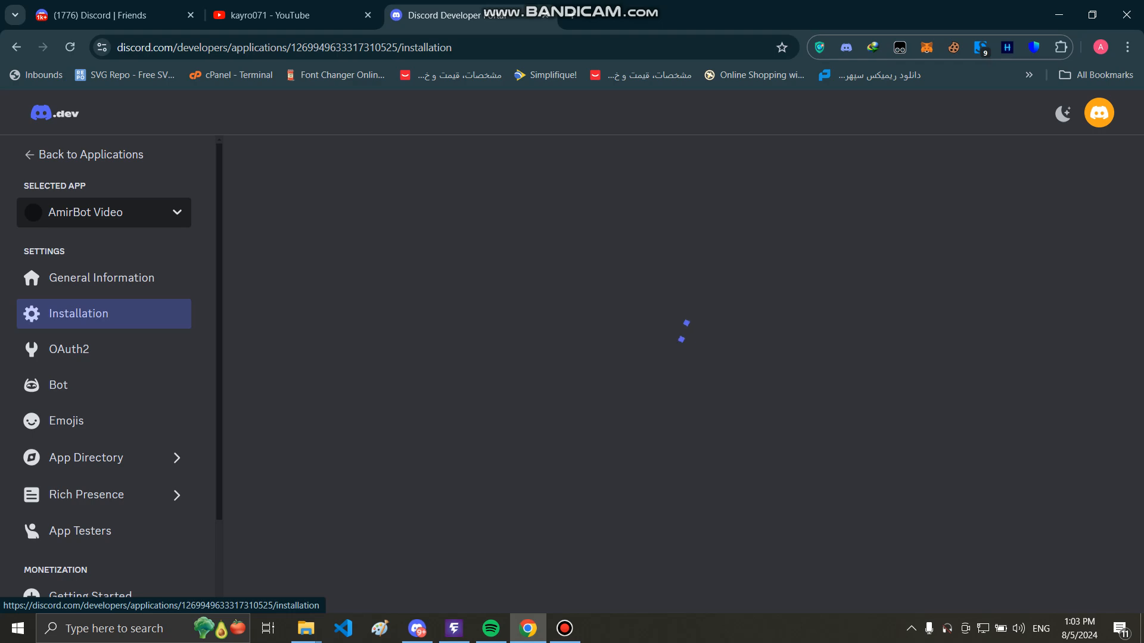
pyautogui.scroll(-3, 1070, 320)
pyautogui.click(1069, 320)
pyautogui.hotkey('alt', 'Tab')
pyautogui.hotkey('ctrl', 'v')
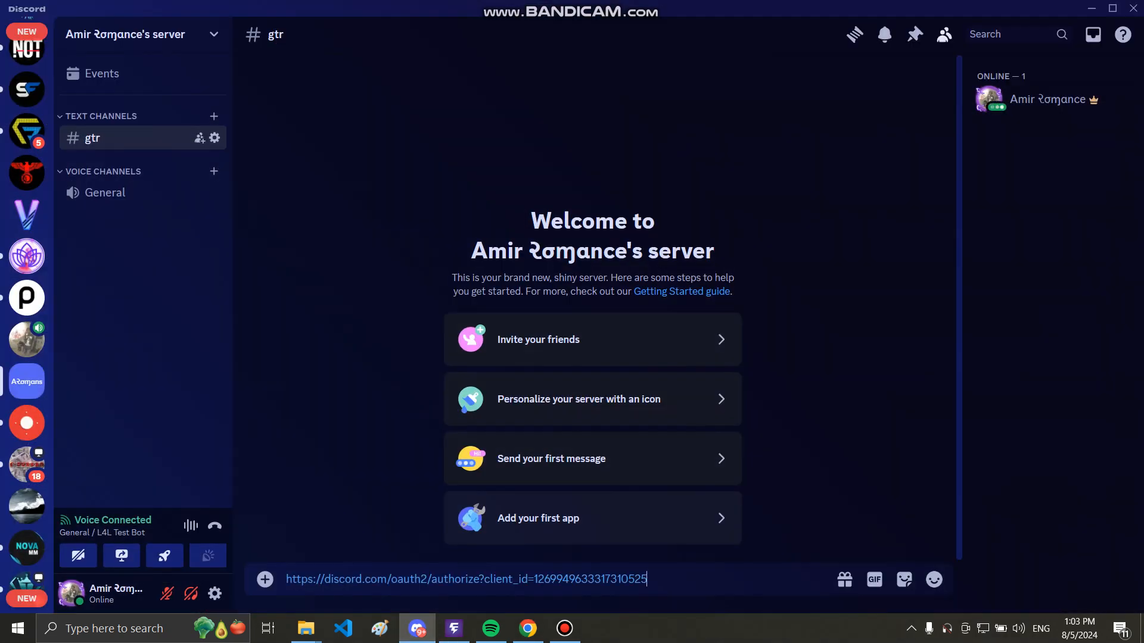
pyautogui.press('Return')
# Follow the posted install link to authorize AmirBot Video on the current server with the Administrator permission
pyautogui.click(465, 537)
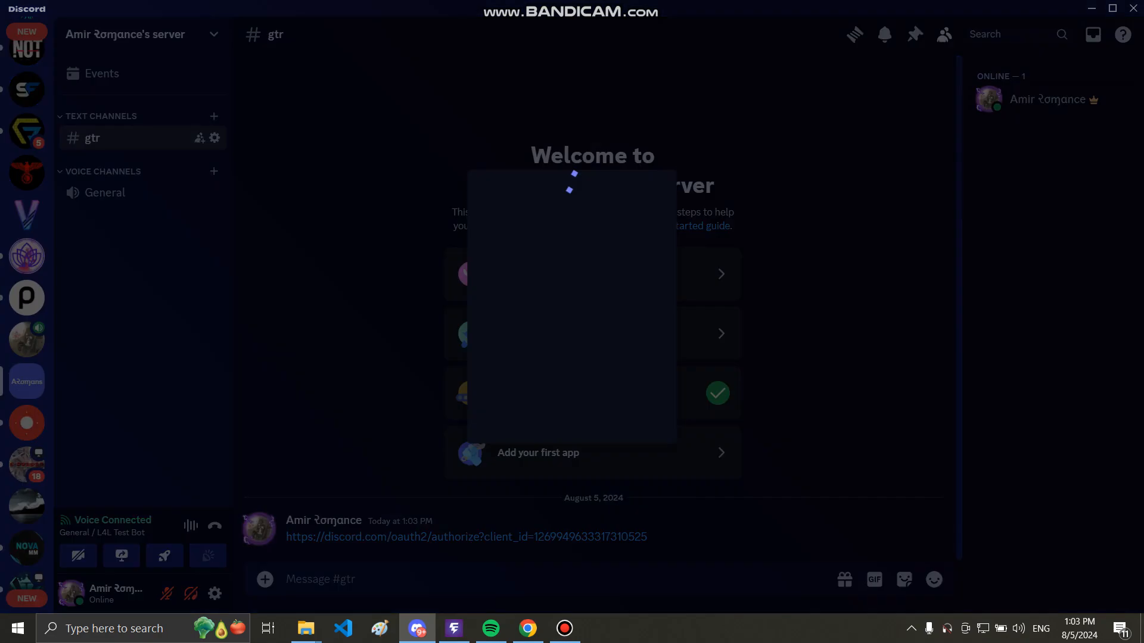
pyautogui.click(572, 361)
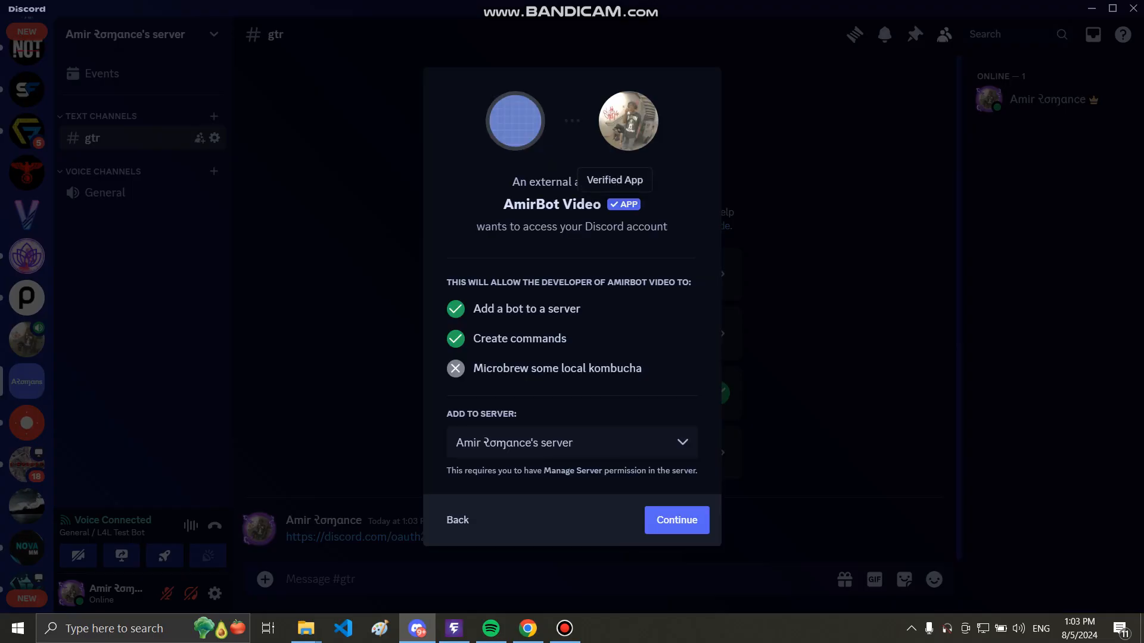
pyautogui.click(677, 520)
pyautogui.click(689, 518)
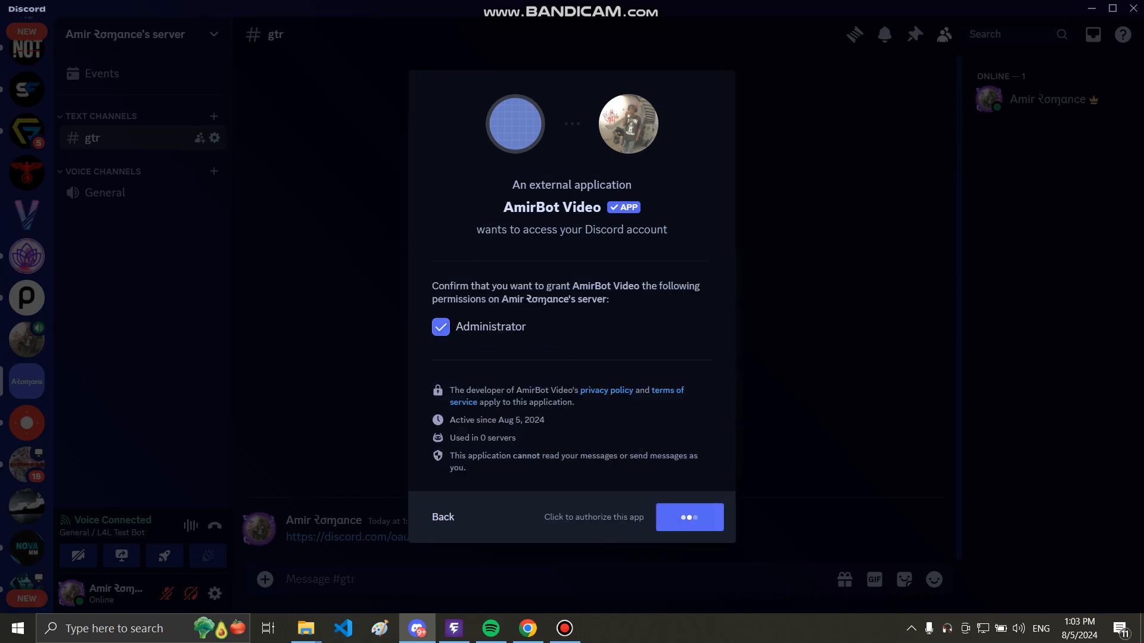
pyautogui.click(632, 419)
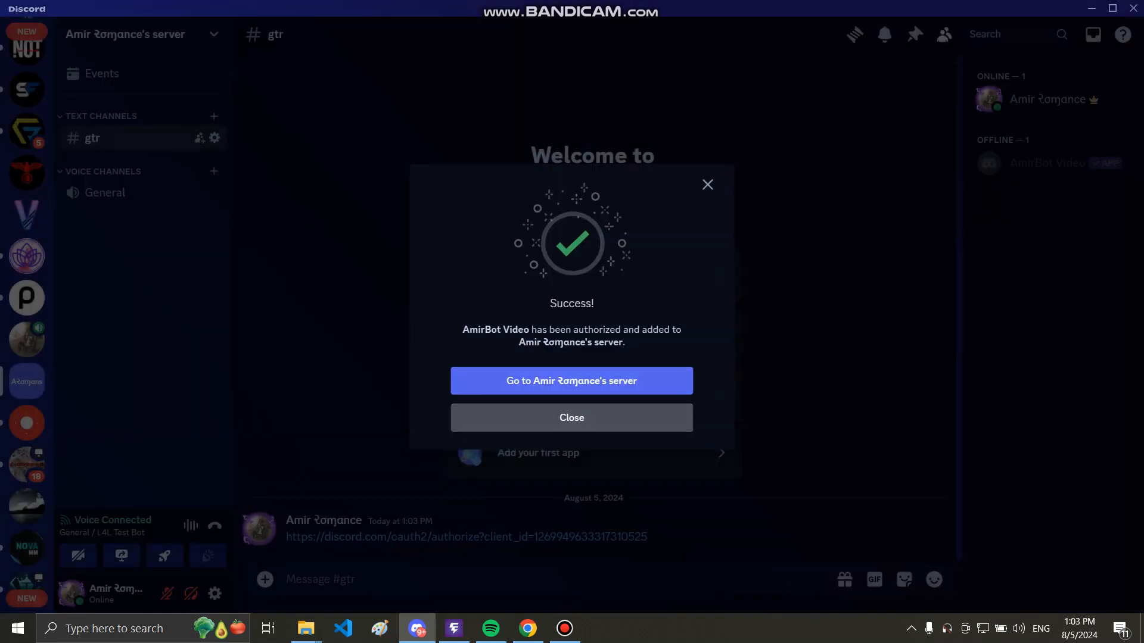
# View the profile card of AmirBot Video from the server's member list
pyautogui.click(1096, 164)
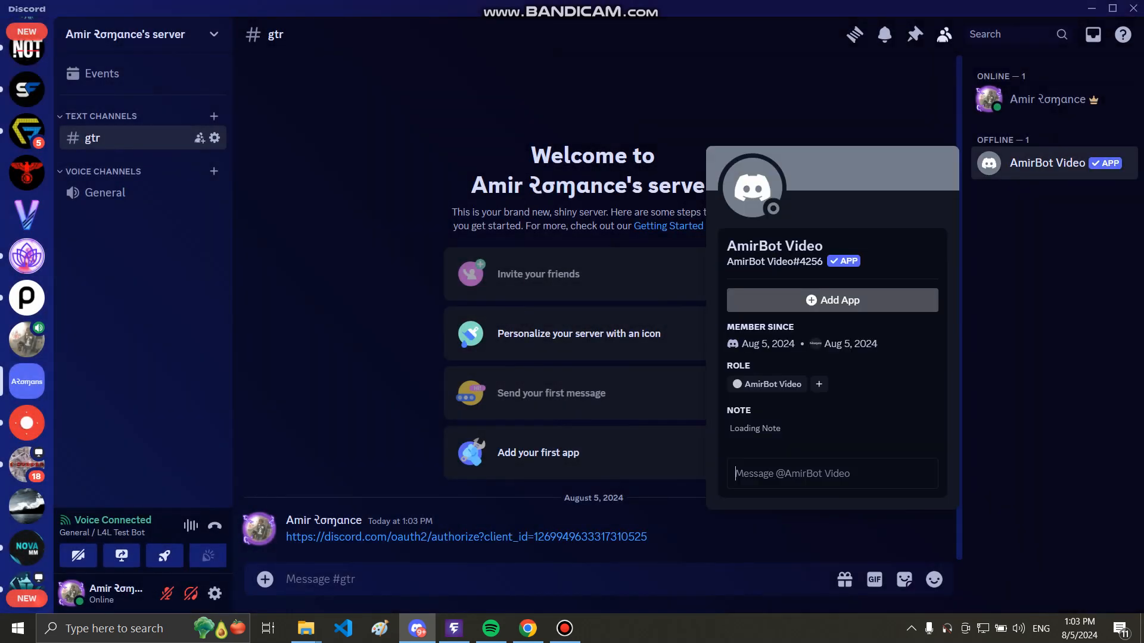
pyautogui.click(649, 393)
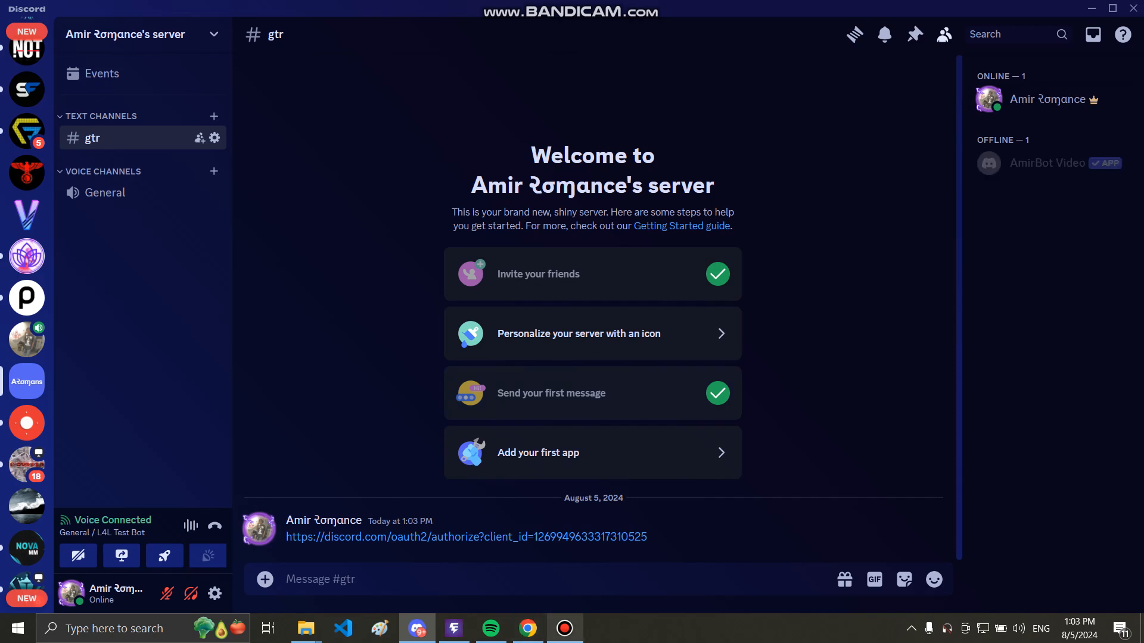
pyautogui.click(565, 628)
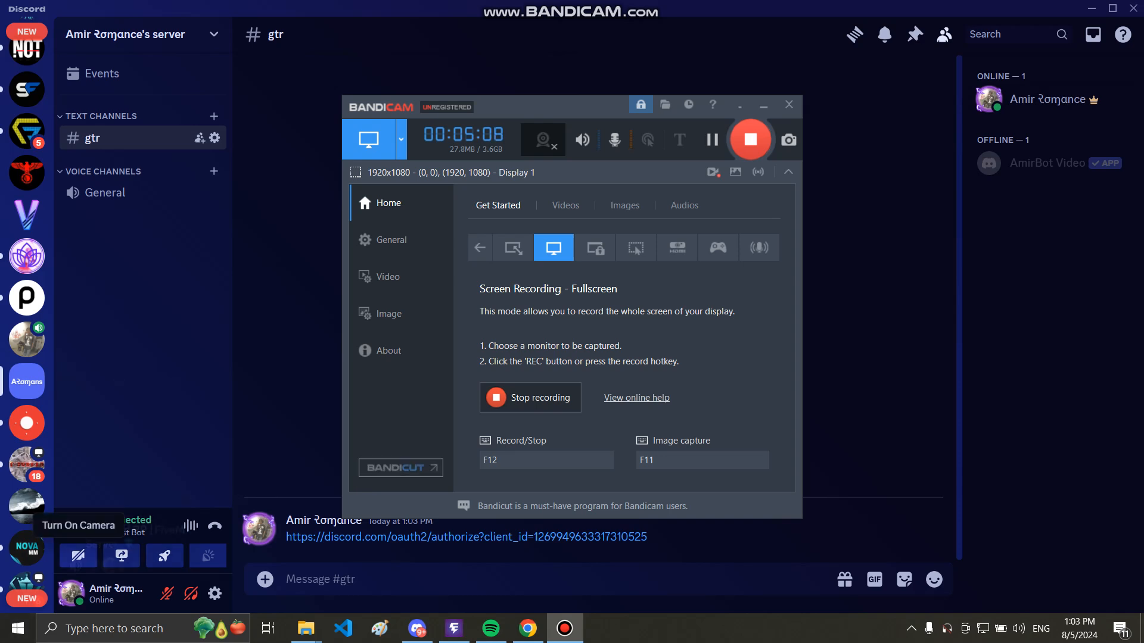
# Open the own account's full profile again and highlight its username
pyautogui.click(101, 592)
pyautogui.click(79, 283)
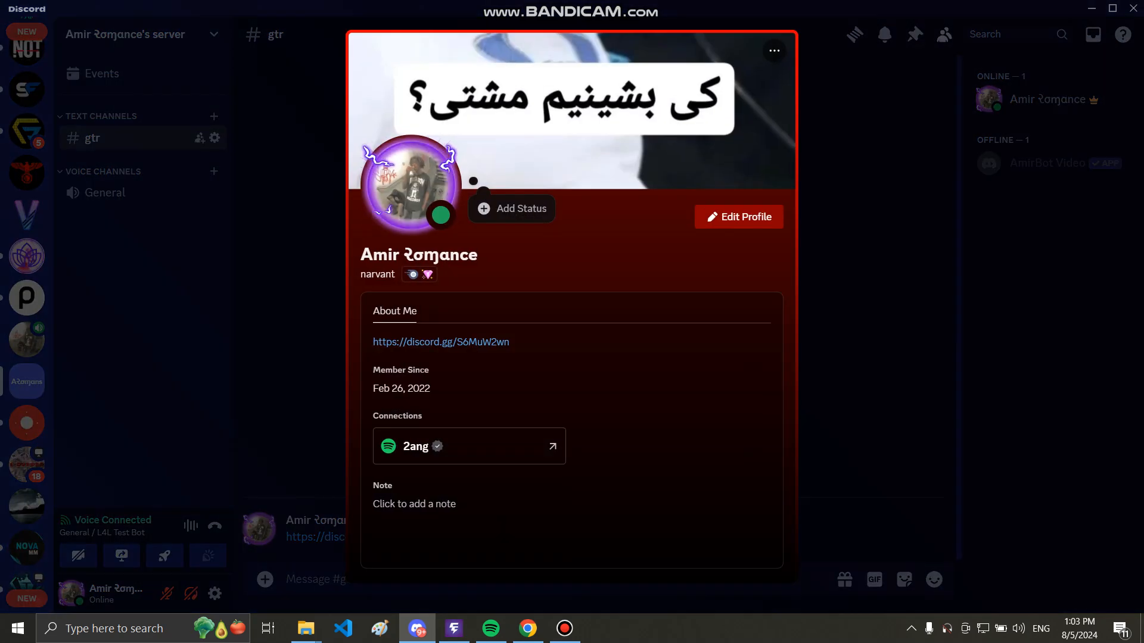
pyautogui.doubleClick(377, 274)
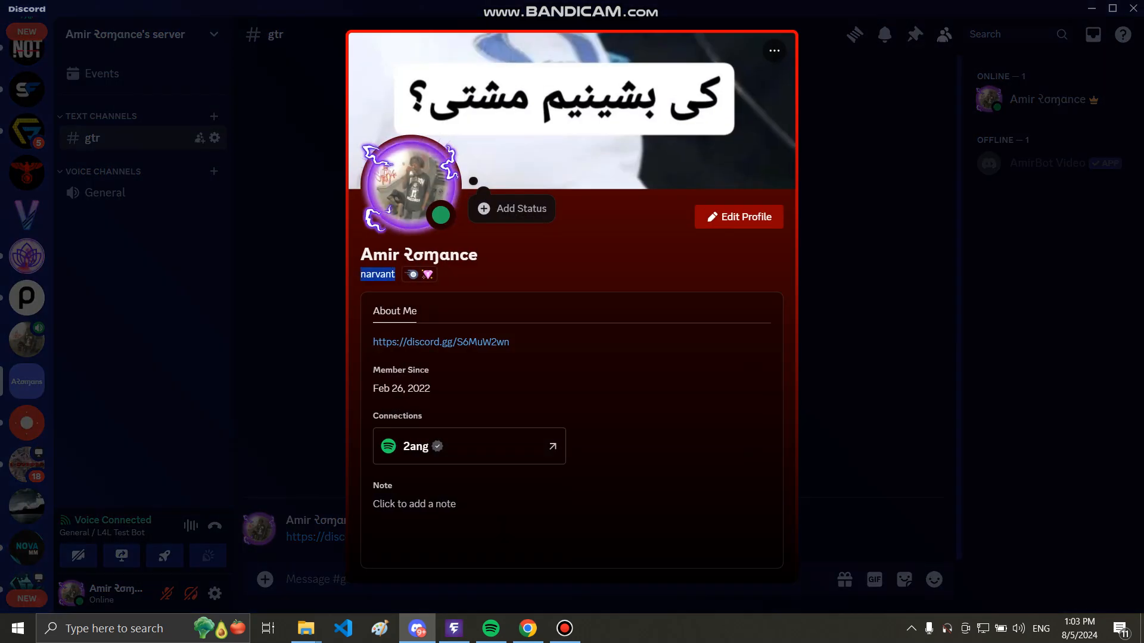
pyautogui.press('Escape')
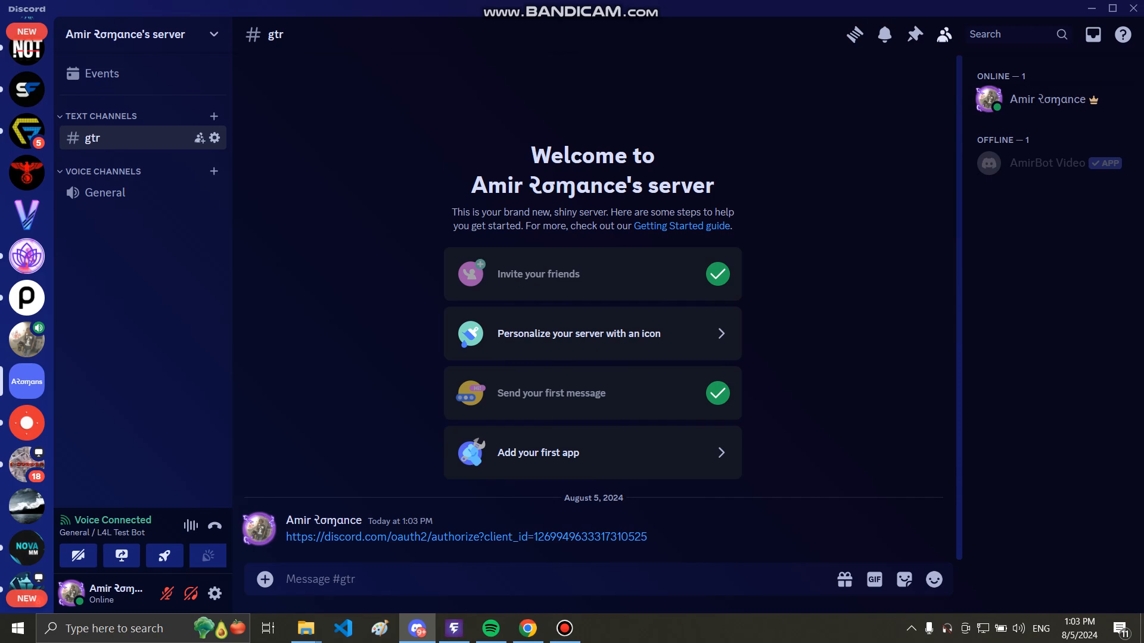
pyautogui.click(564, 629)
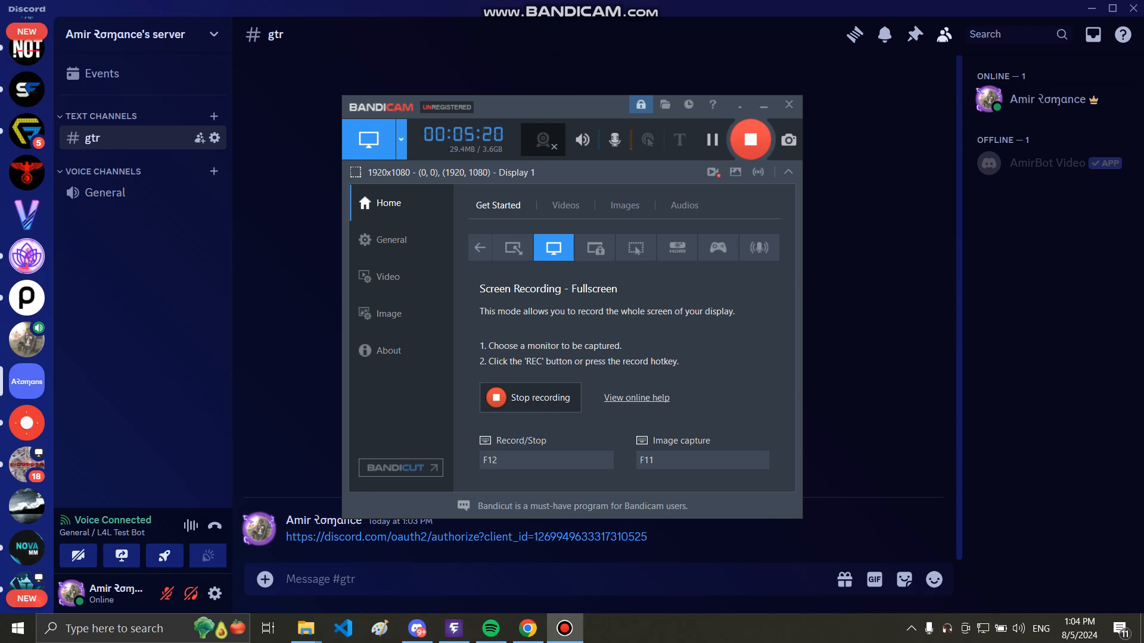